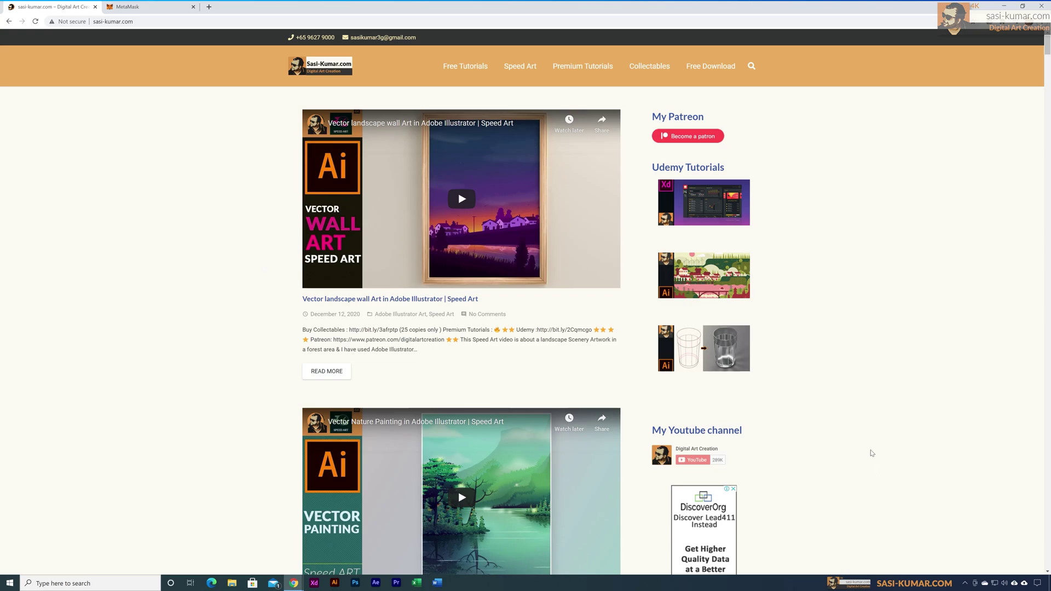
Step: Open the Digital Art Creation Rarible profile through the Collectables menu on sasi-kumar.com
click(659, 70)
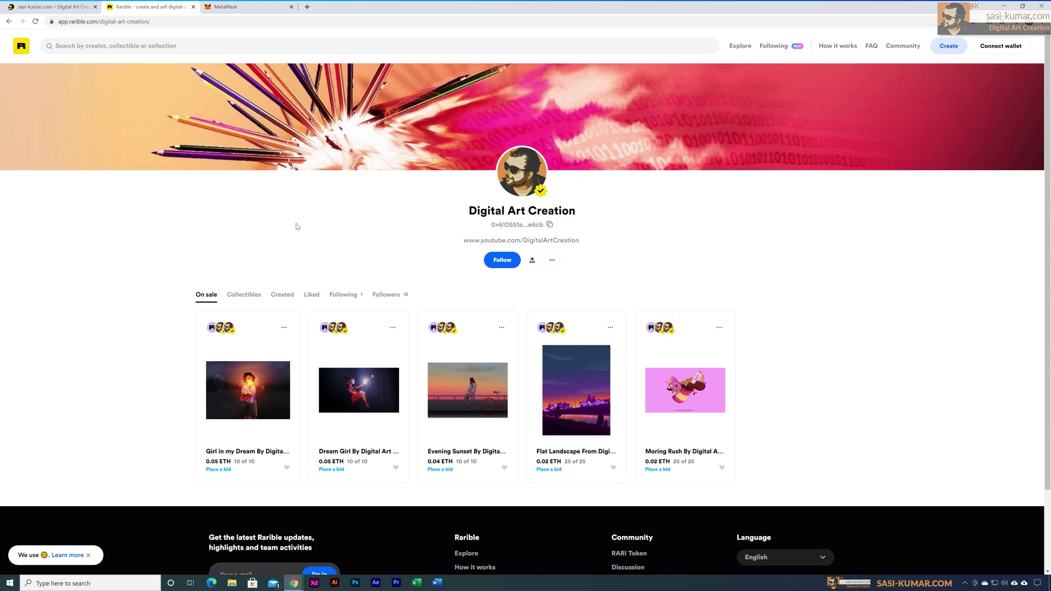
Step: Bring the metamask.io browser tab to the front
click(230, 7)
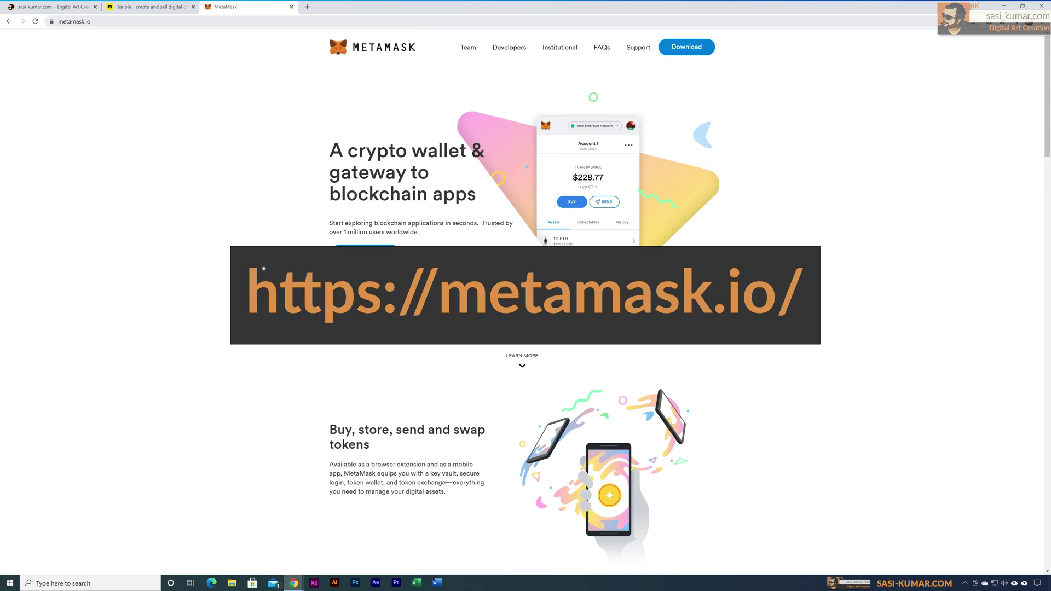
Step: Browse metamask.io and go to its Download now page for installing MetaMask
click(68, 23)
click(253, 77)
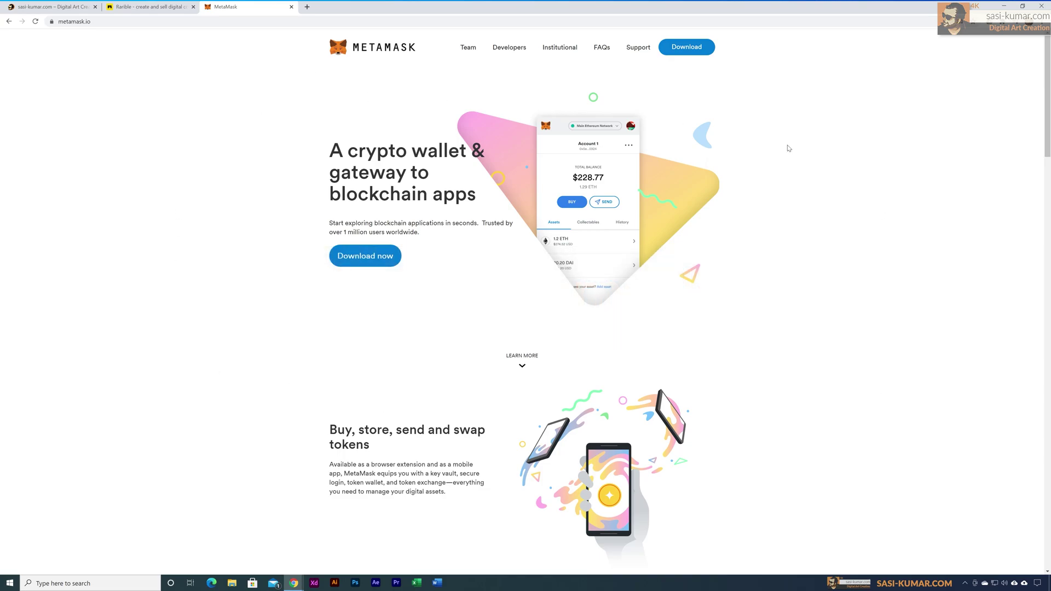
scroll(536, 319, down, 4)
scroll(536, 319, down, 19)
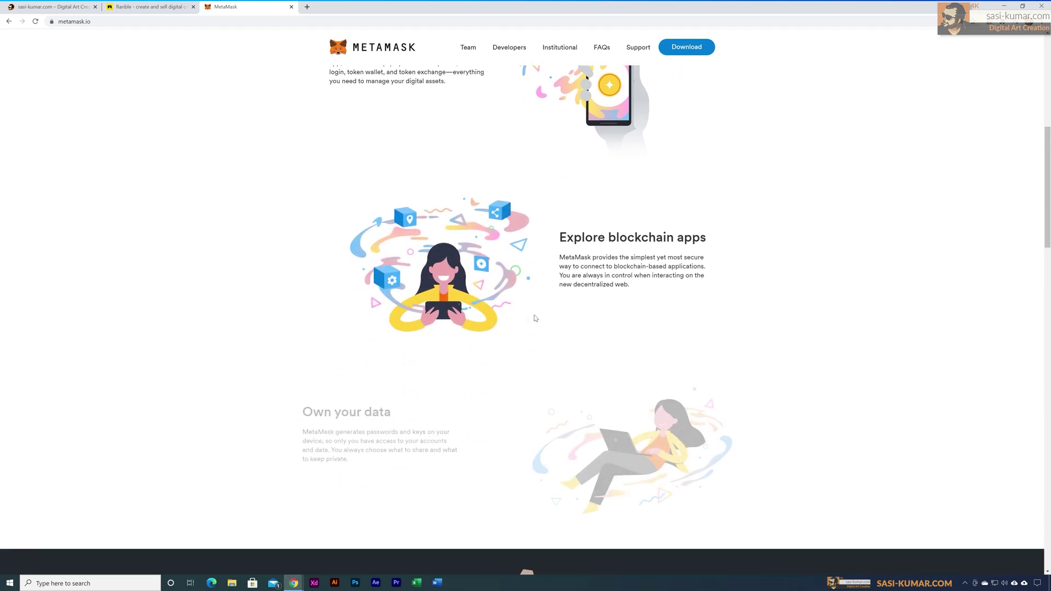
scroll(535, 317, down, 10)
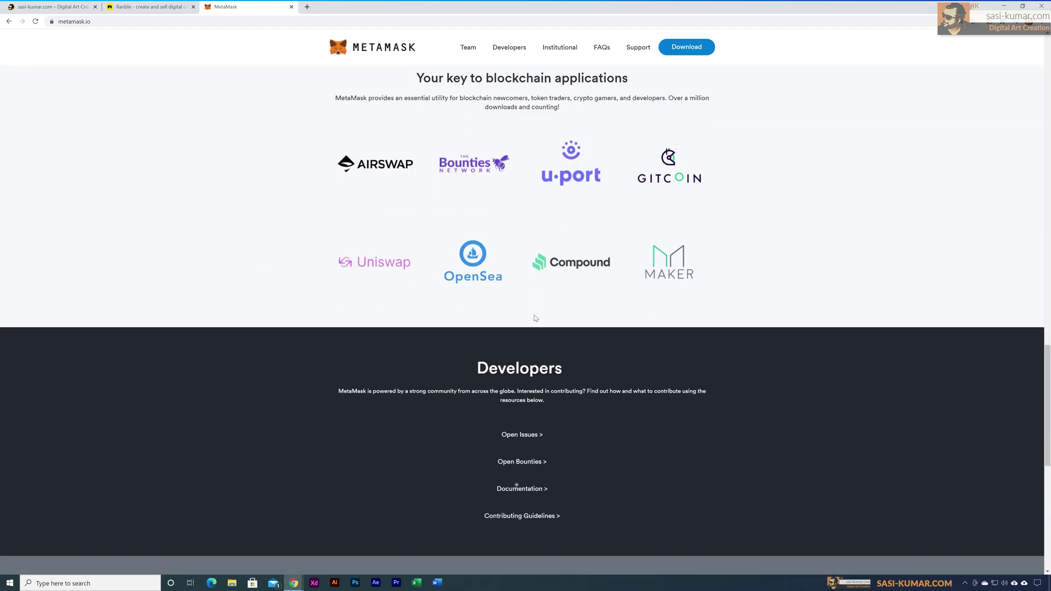
scroll(535, 317, up, 12)
scroll(535, 317, up, 20)
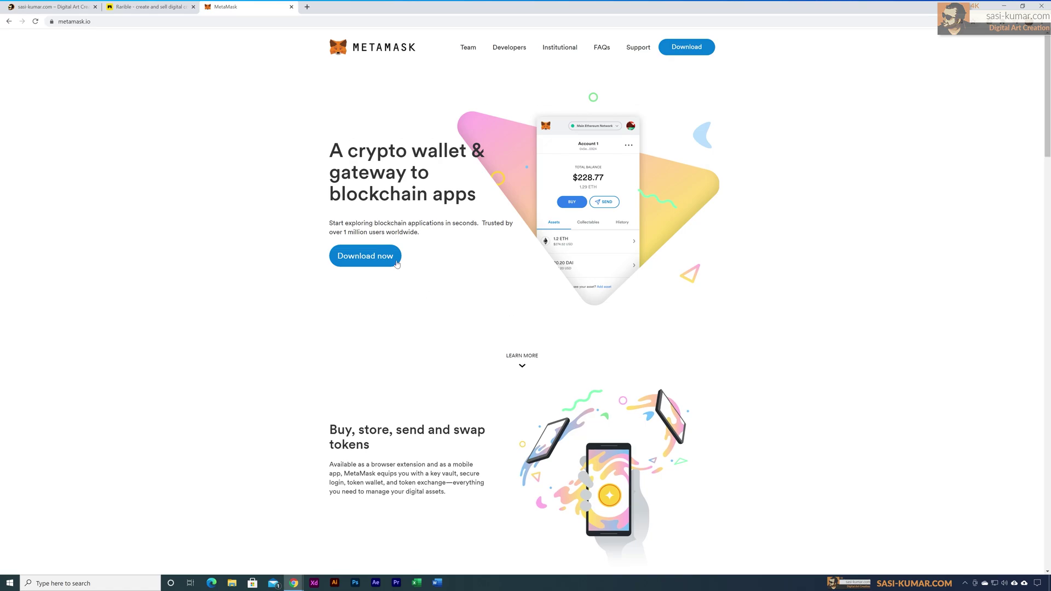
click(396, 265)
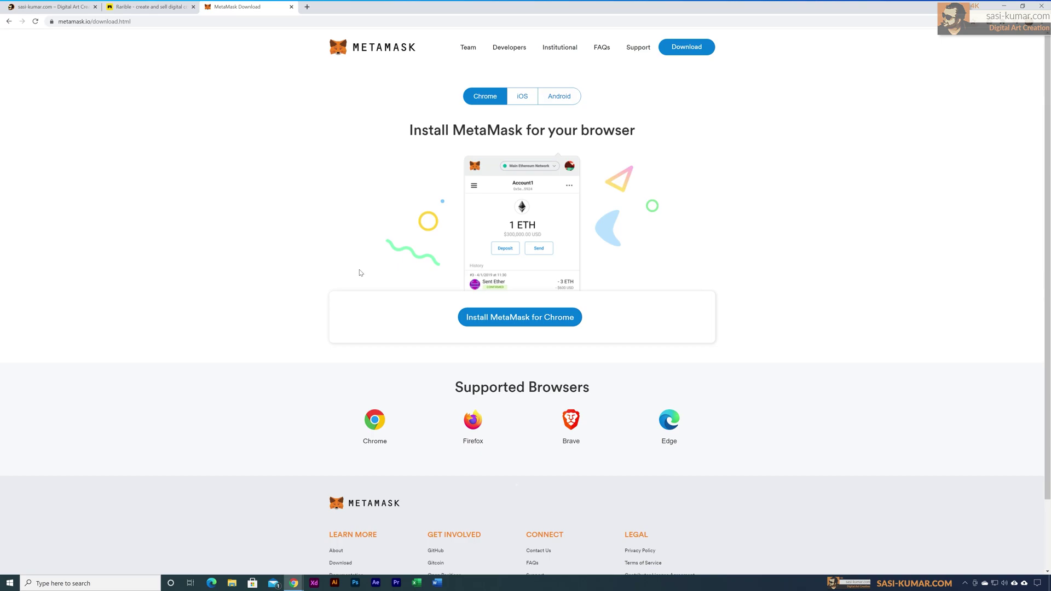
Step: Add the MetaMask extension to Chrome from the Chrome Web Store
click(519, 324)
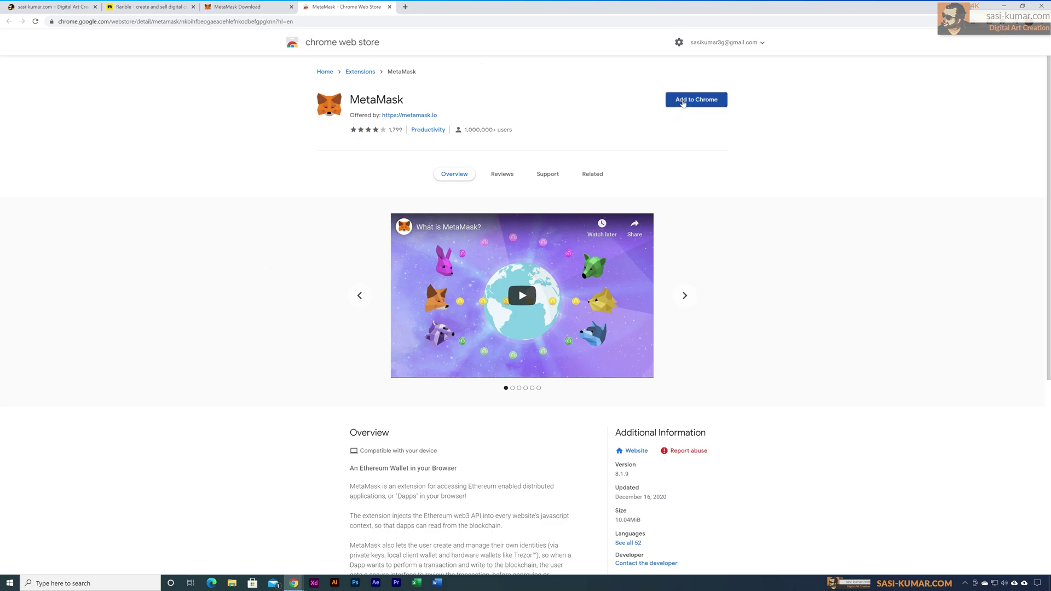
click(681, 102)
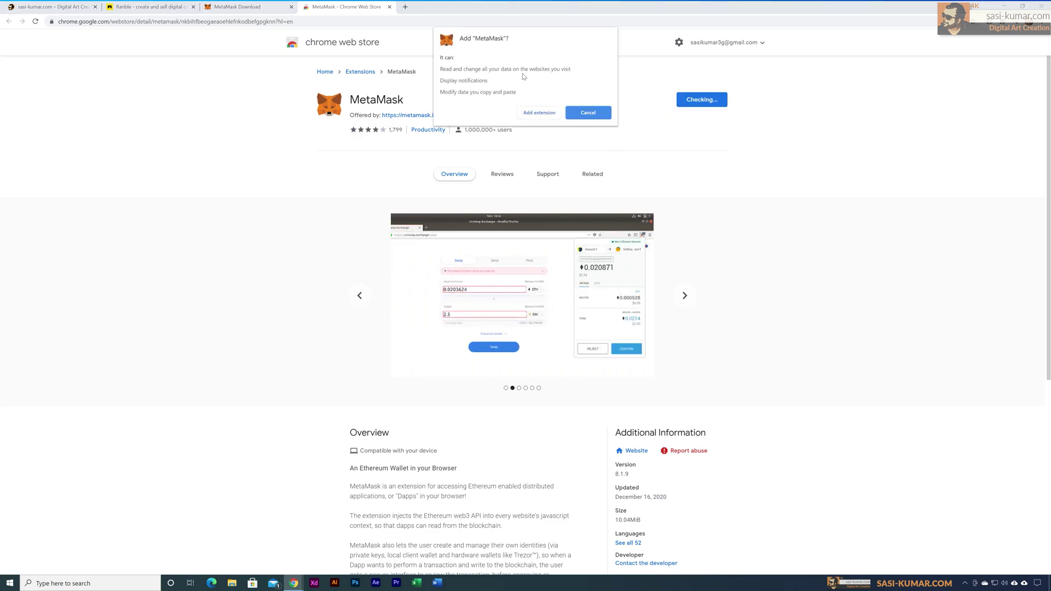
click(545, 116)
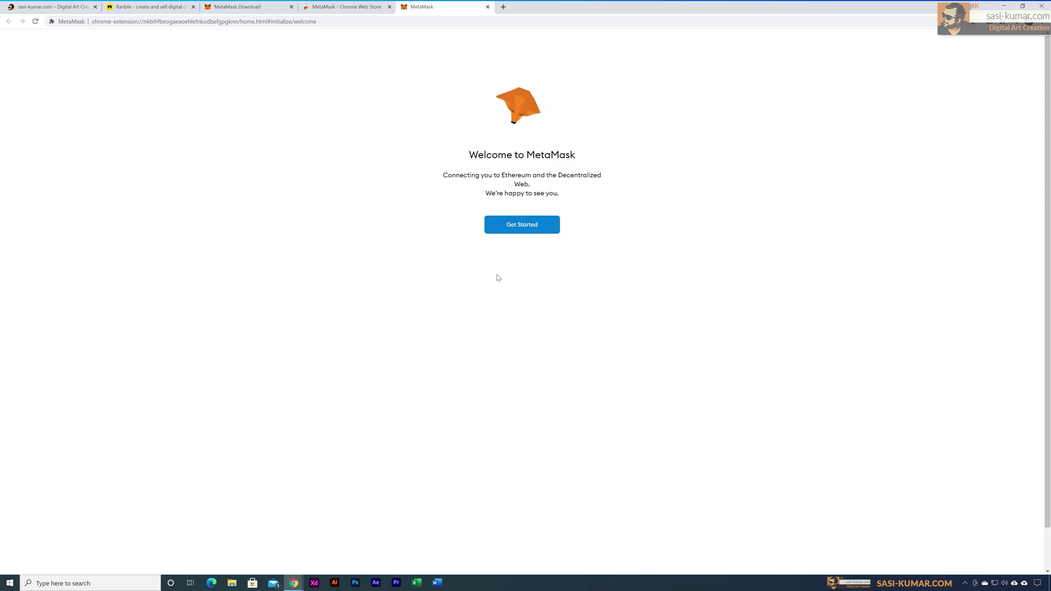
Step: Choose Create a Wallet and agree to share anonymous usage data
click(523, 231)
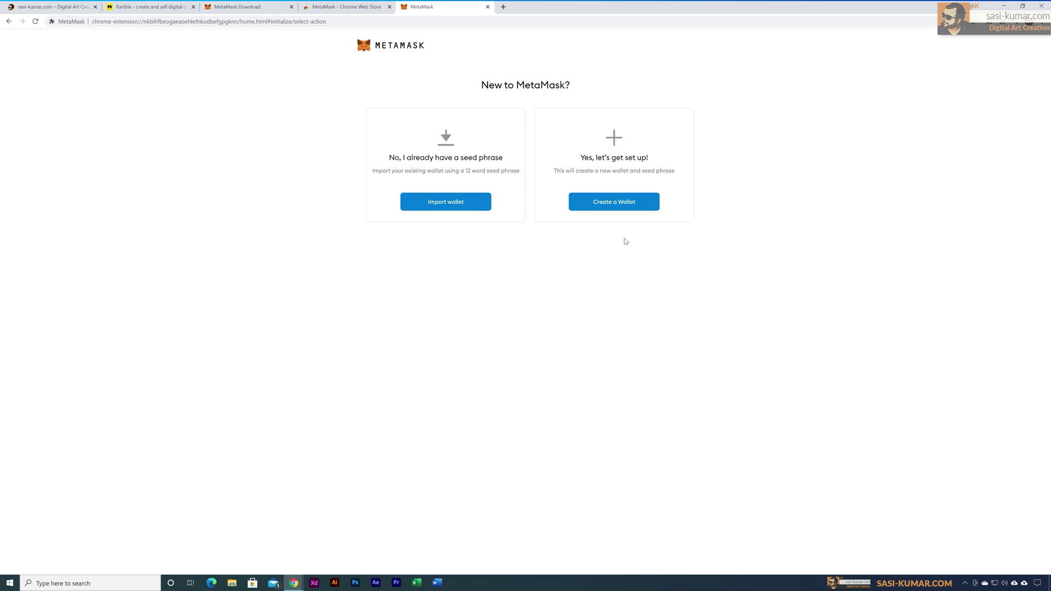
click(628, 208)
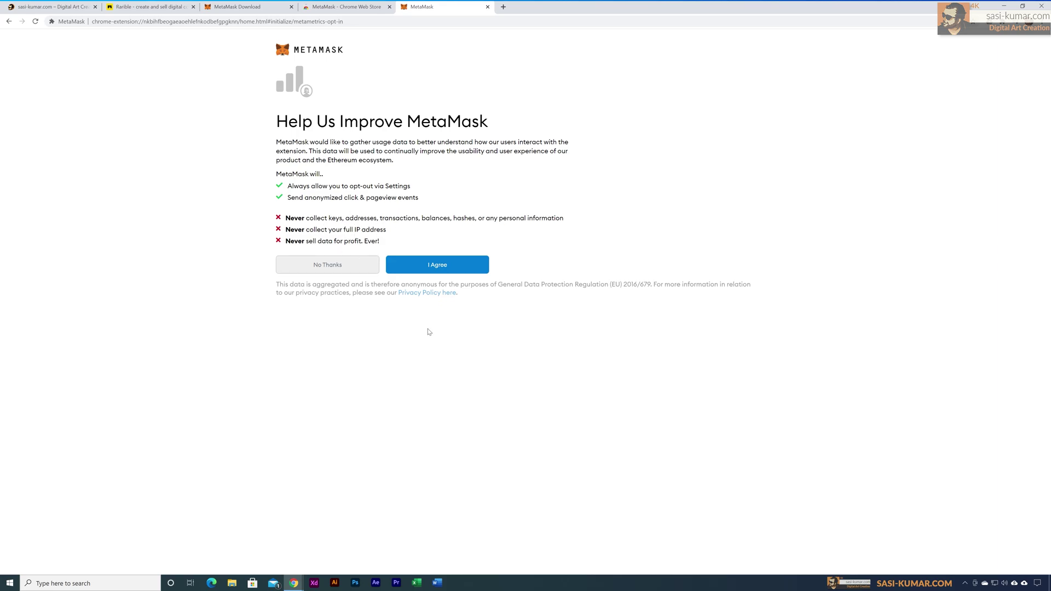
click(448, 271)
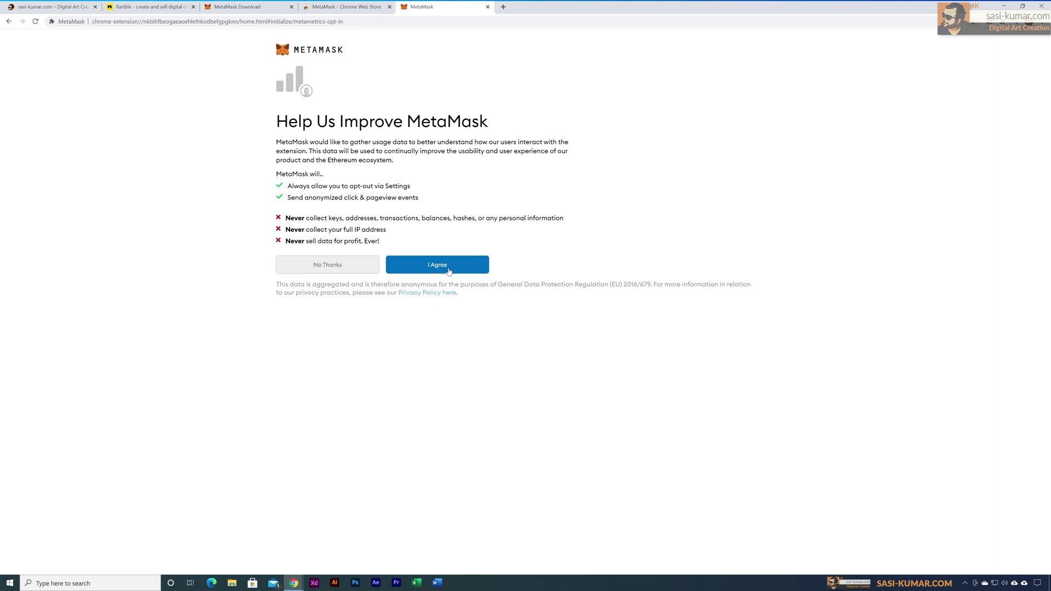
click(448, 270)
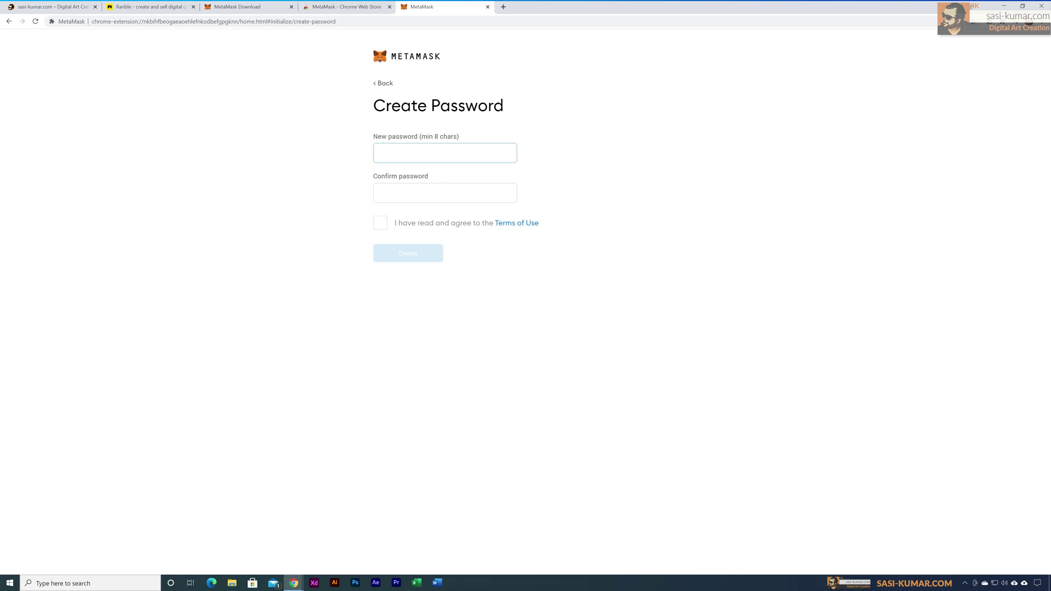
Step: Enter and confirm a wallet password, accept the Terms of Use, and create the wallet
text(•••)
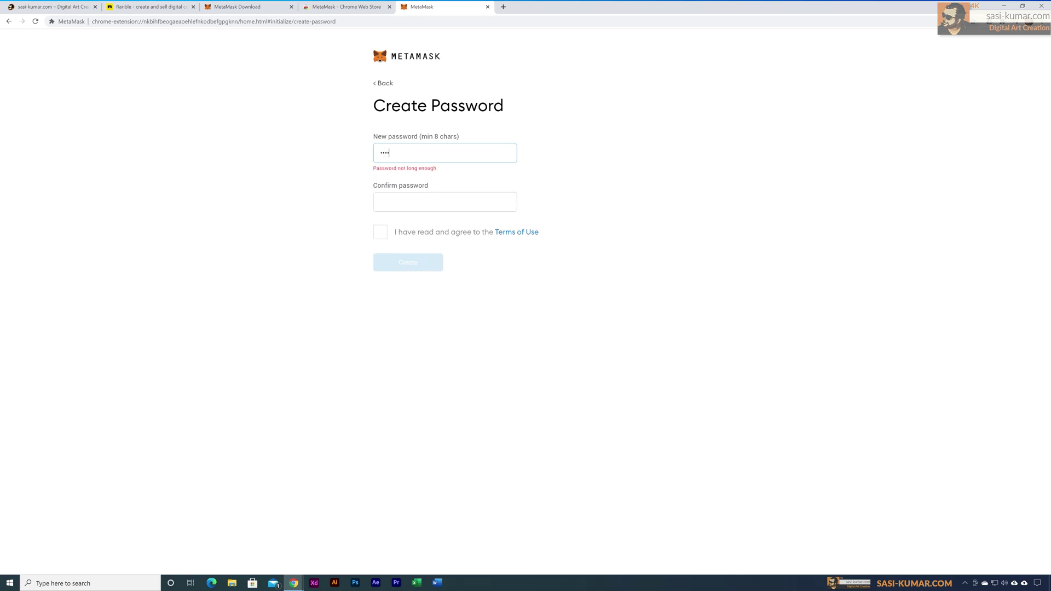
text(•••••••••)
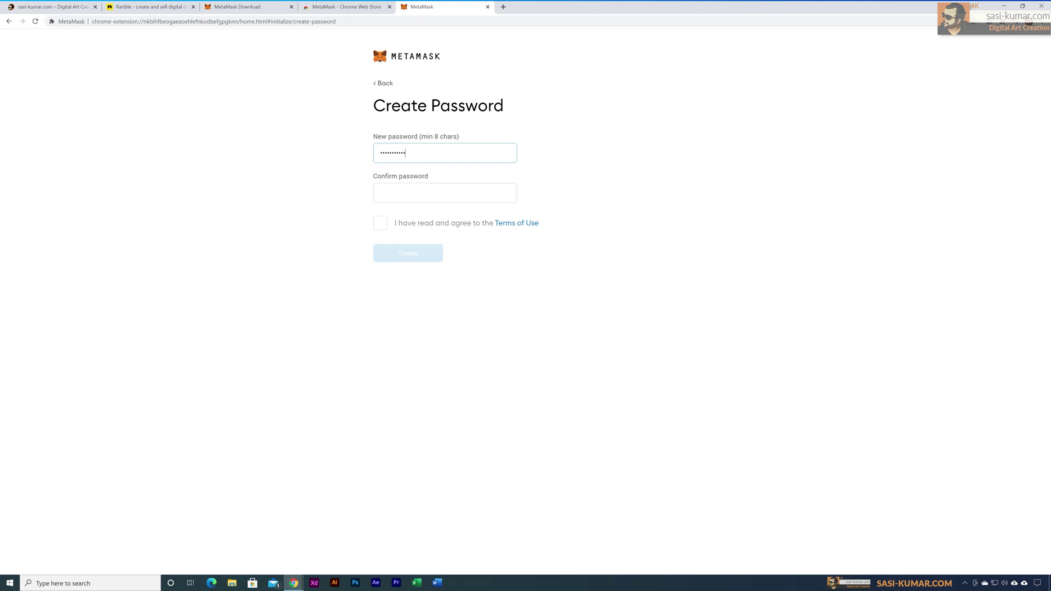
click(444, 193)
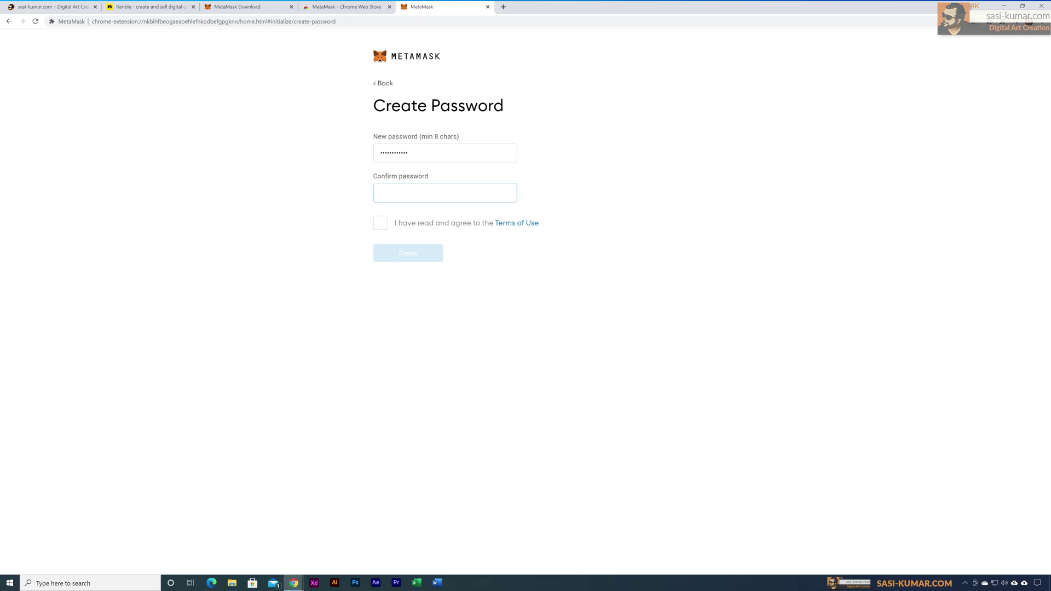
text(••••)
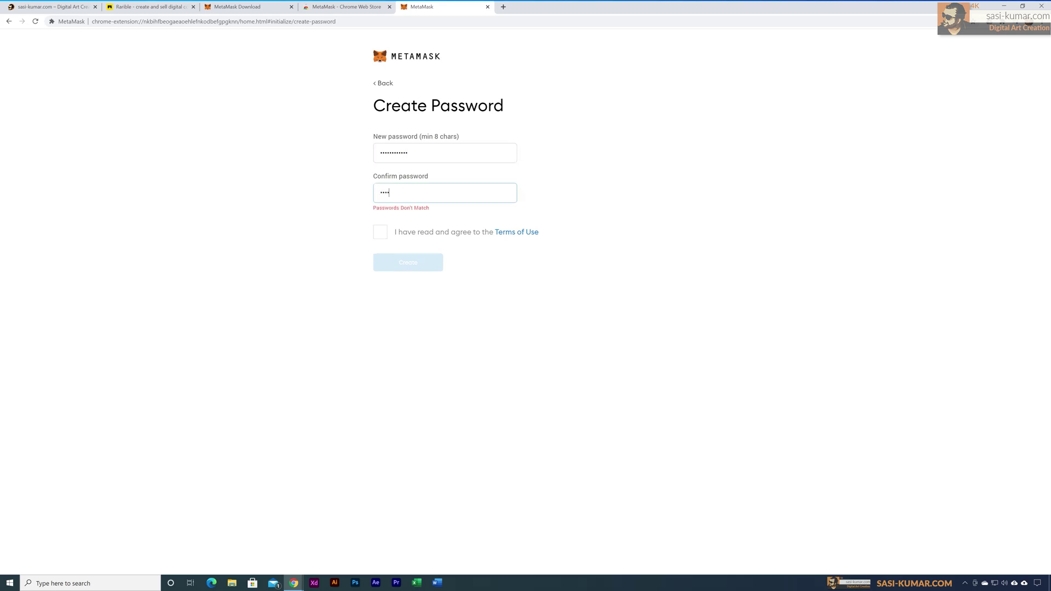
text(••••)
text(••)
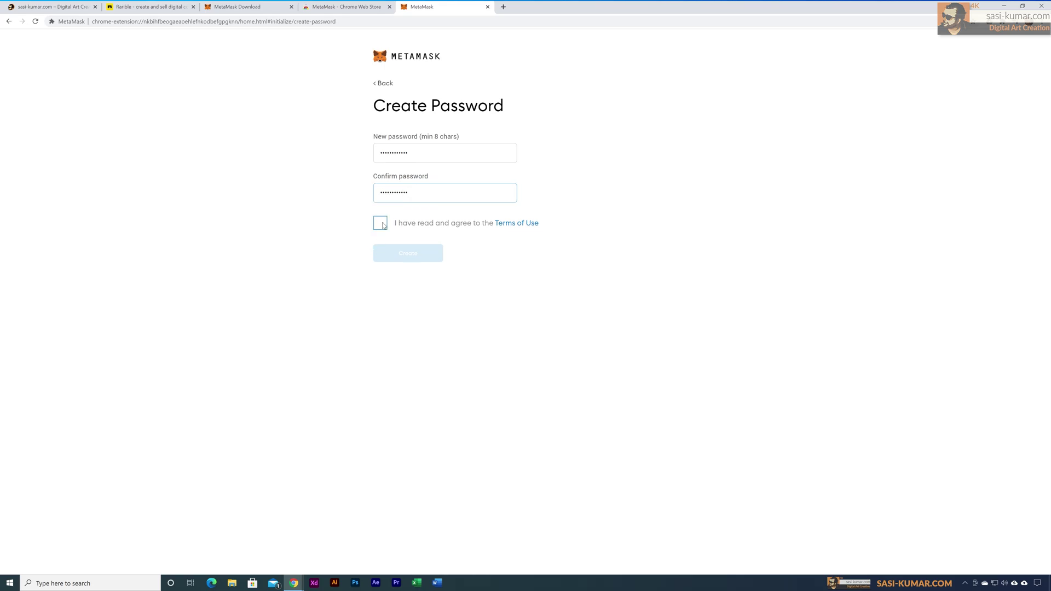
click(382, 224)
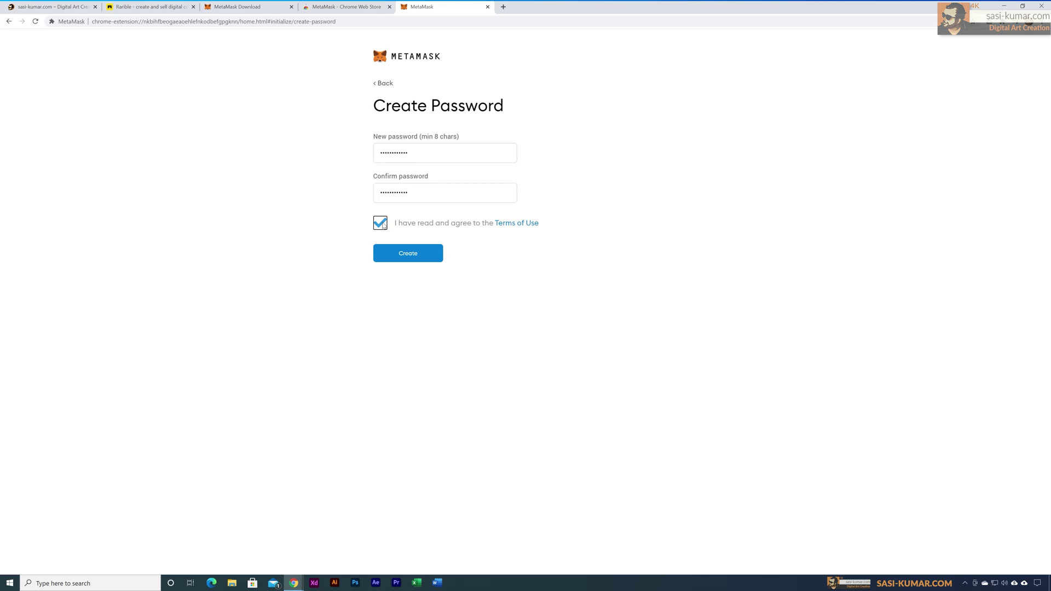
click(429, 261)
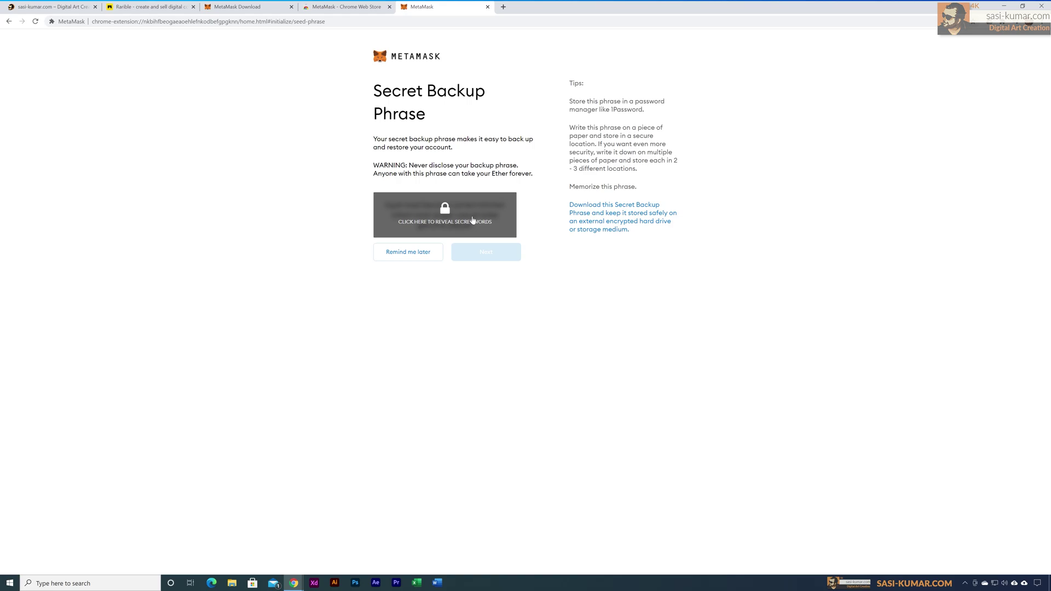
Step: Reveal the 12-word backup phrase, save it into a Notepad note, and continue
click(474, 220)
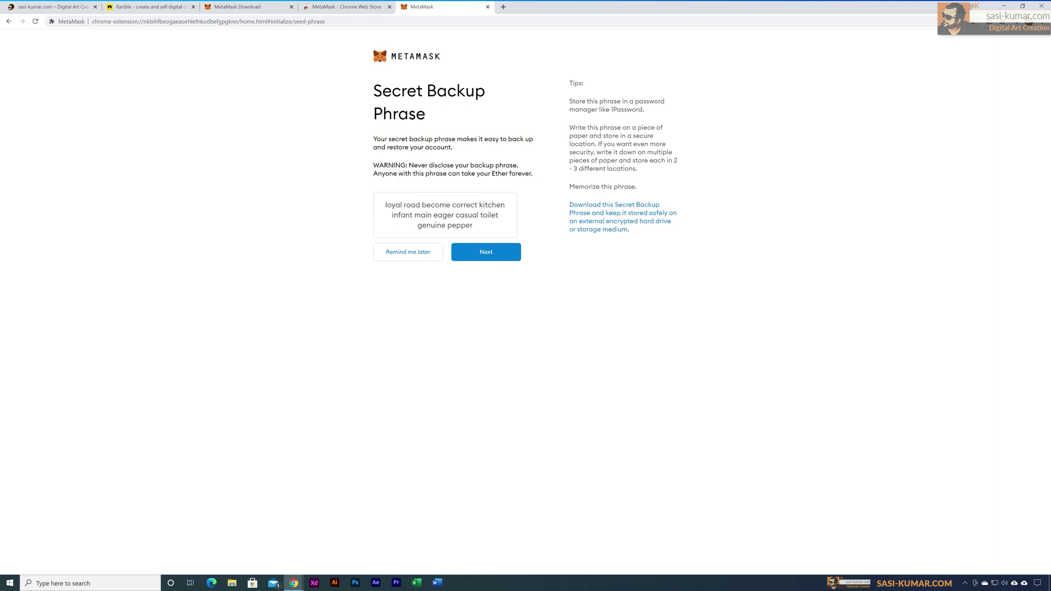
drag(386, 205, 491, 236)
key(ctrl+c)
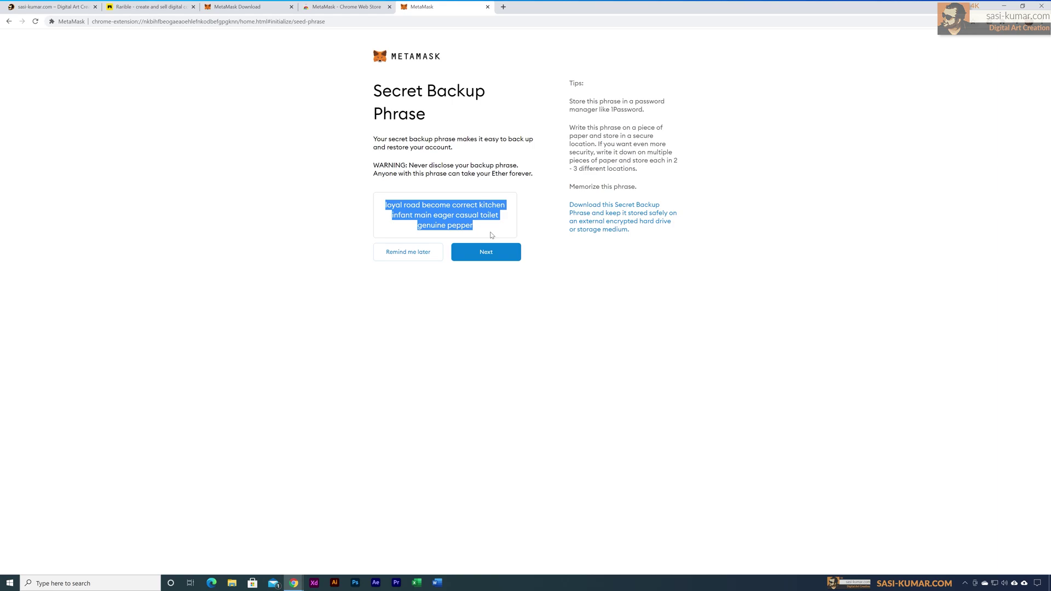
drag(638, 150, 915, 102)
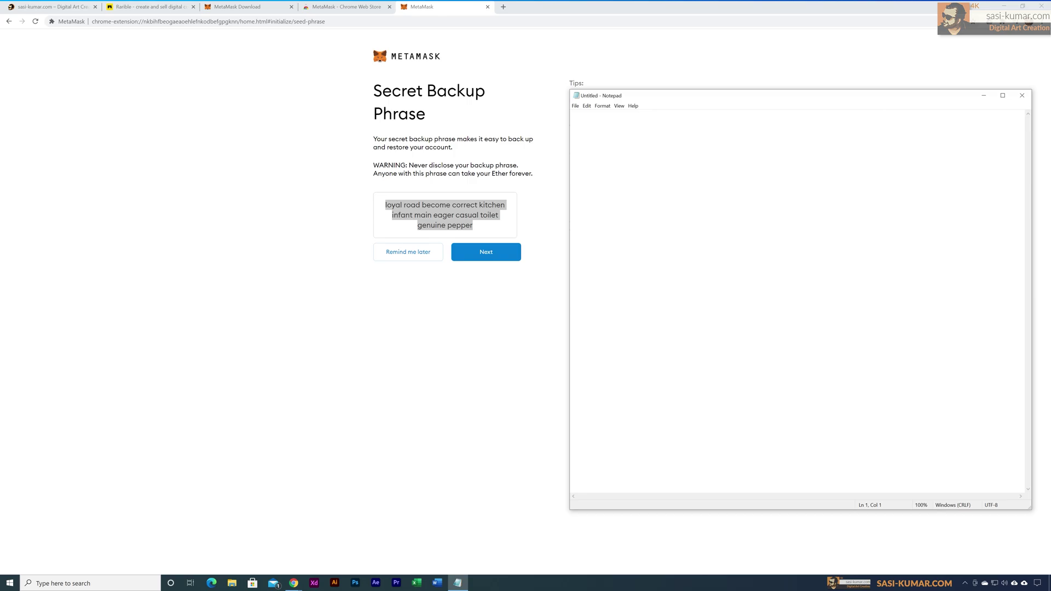
key(ctrl+v)
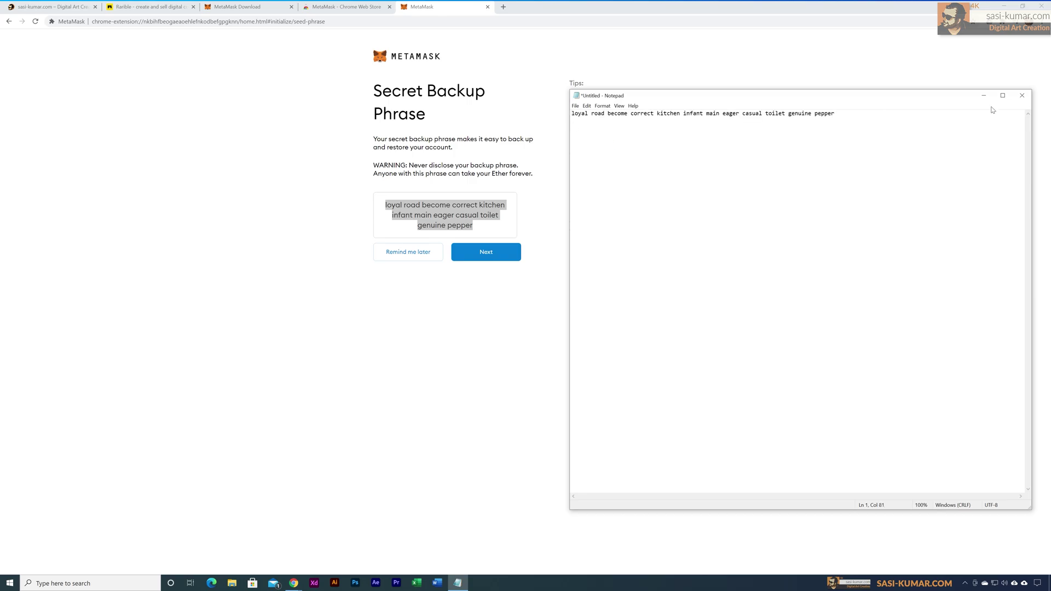
click(984, 96)
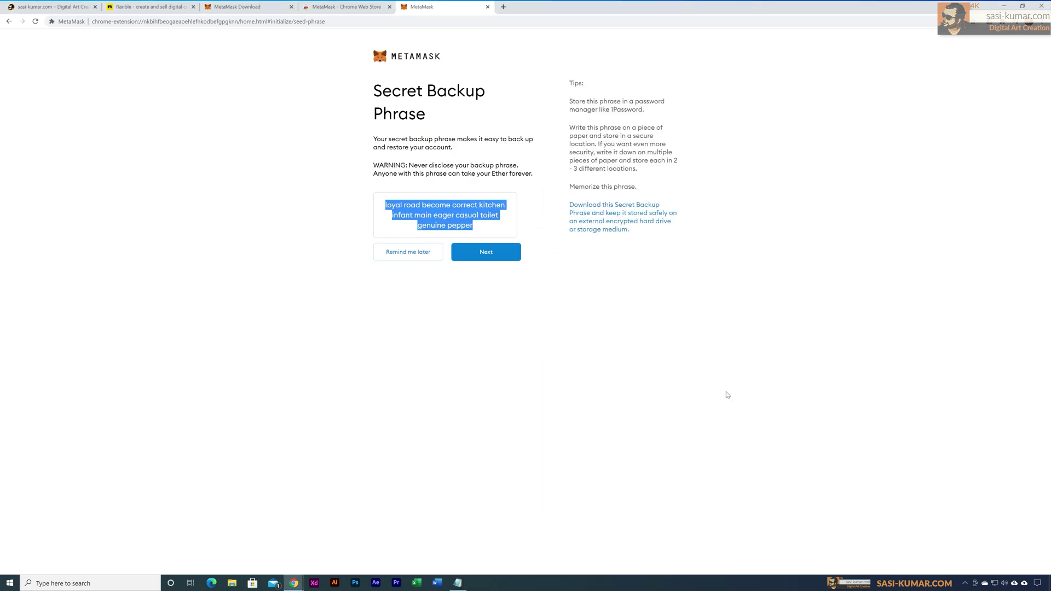
click(491, 258)
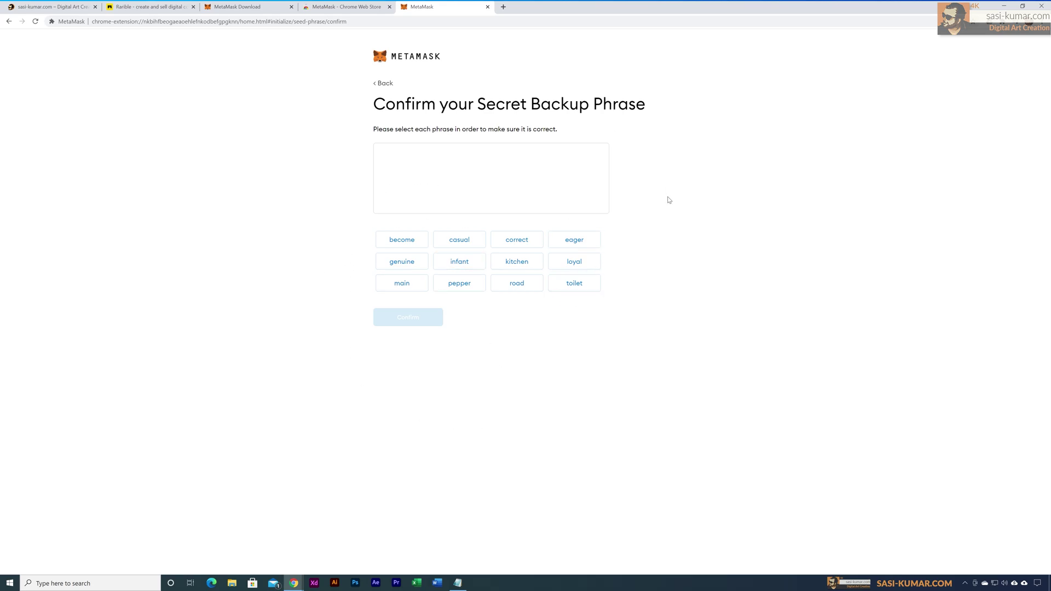
Step: Arrange the Notepad note and browser side by side to see the saved phrase
click(458, 583)
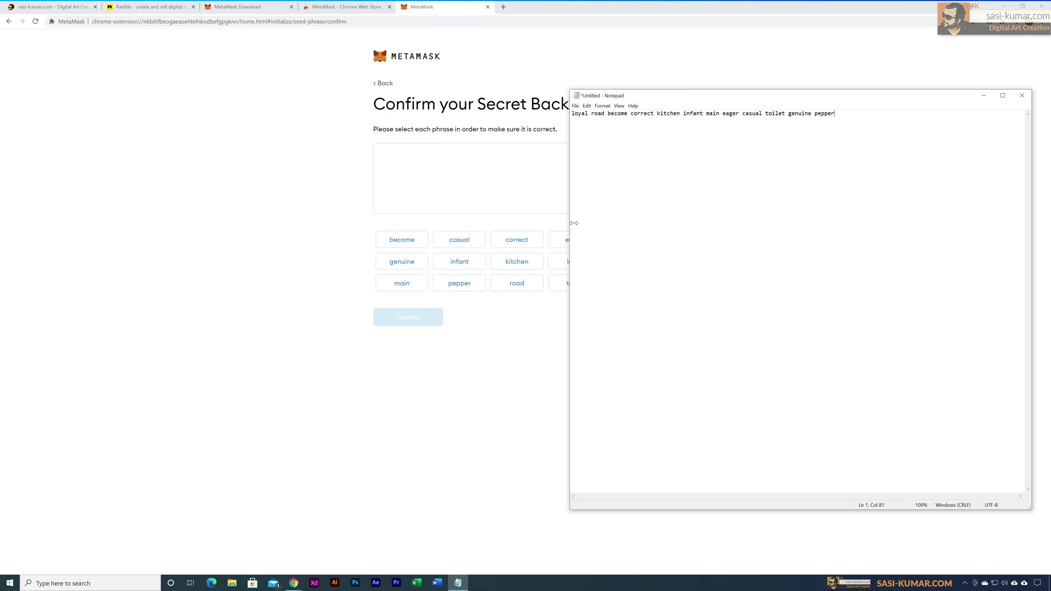
drag(574, 223, 693, 208)
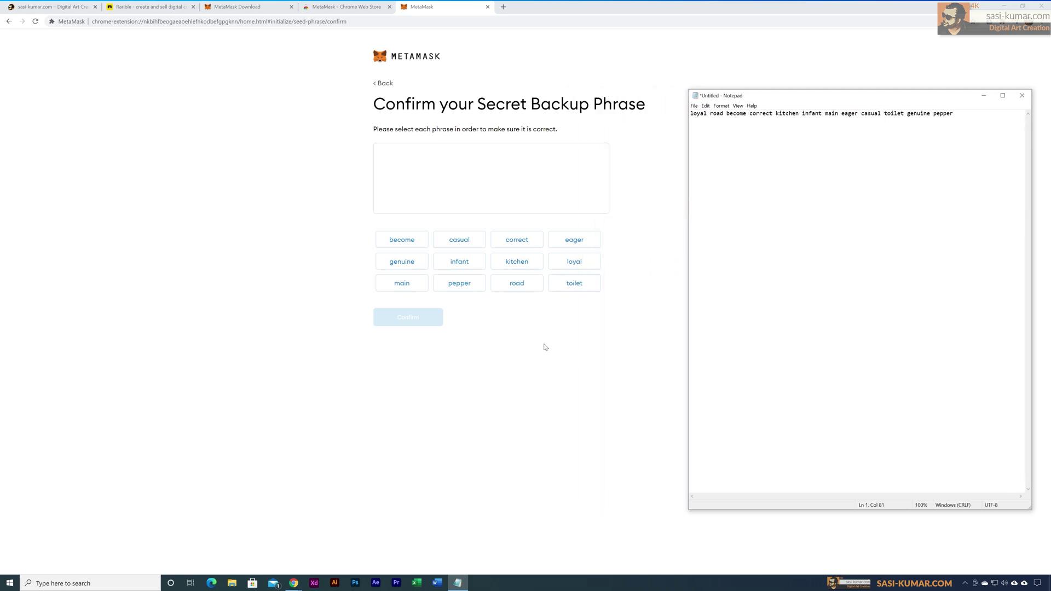
click(475, 324)
click(1023, 6)
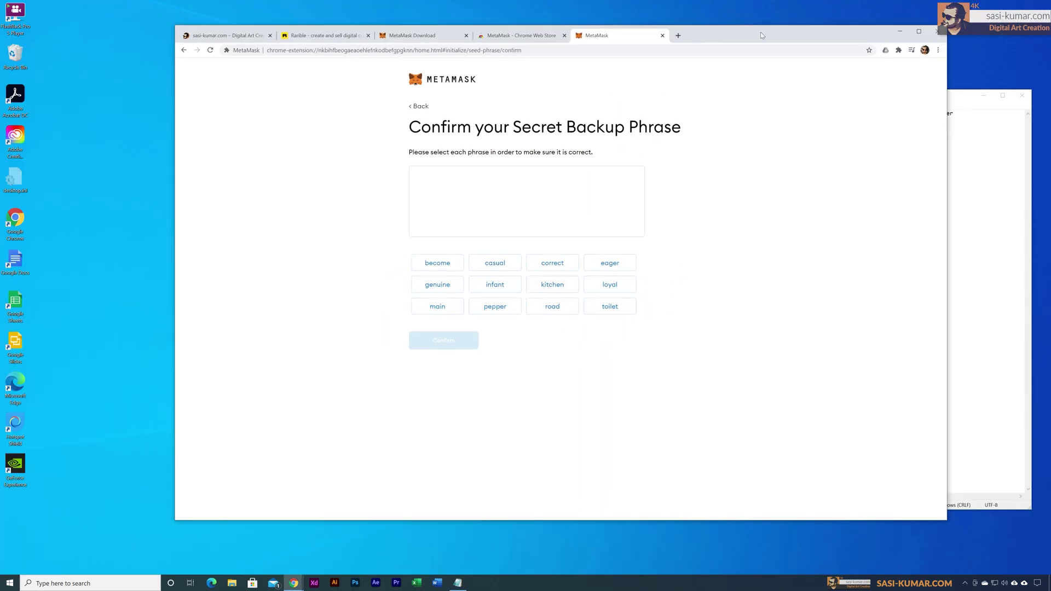
drag(761, 32, 513, 26)
Step: Select all twelve backup words in saved order, confirm, and finish with All Done
click(399, 275)
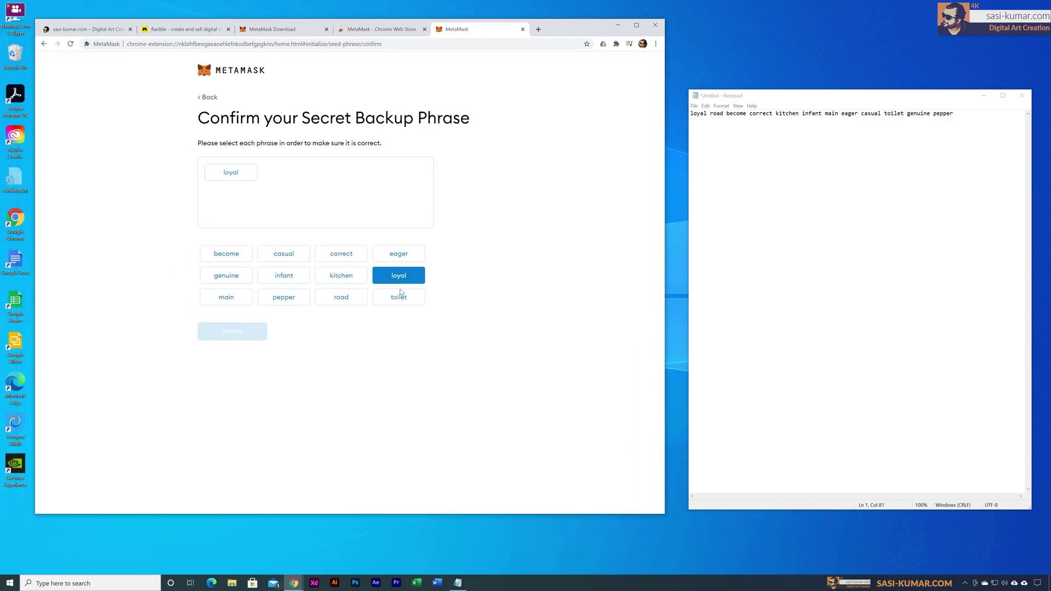
click(341, 296)
click(226, 253)
click(350, 254)
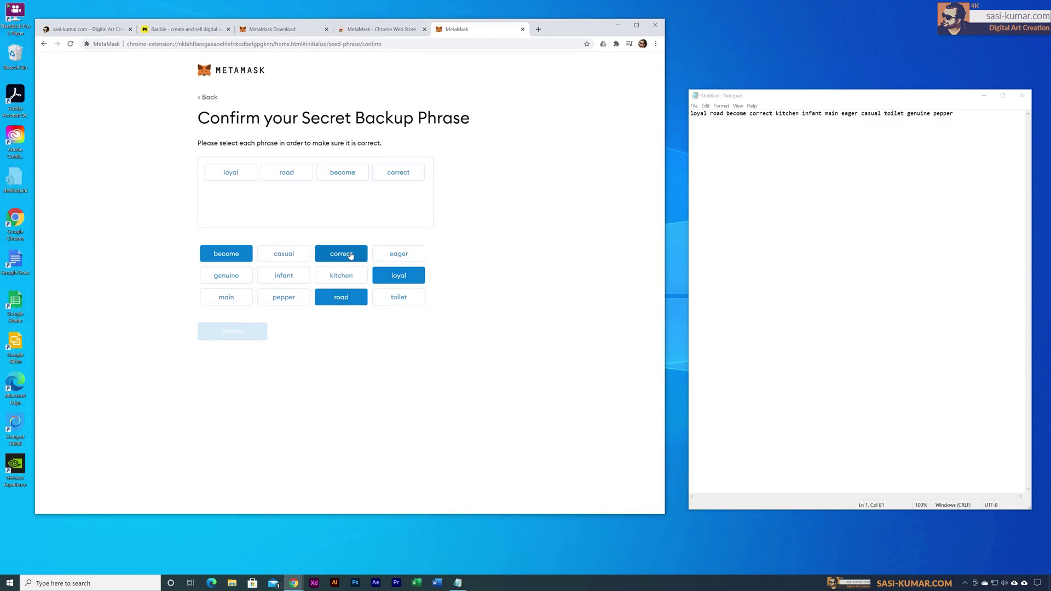
click(341, 276)
click(288, 276)
click(246, 300)
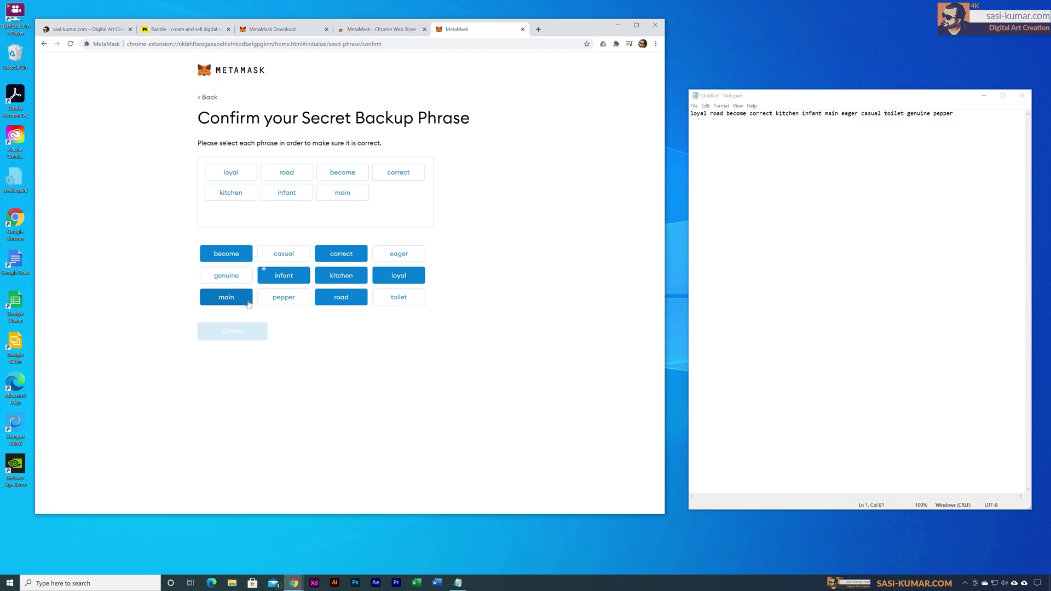
click(398, 254)
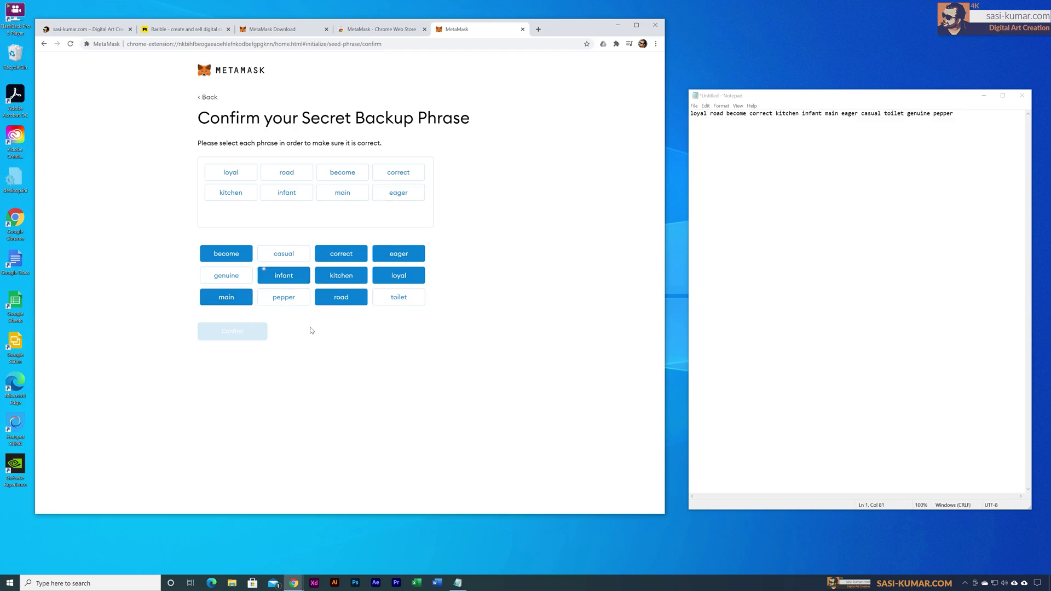
click(284, 253)
click(399, 297)
click(226, 275)
click(283, 297)
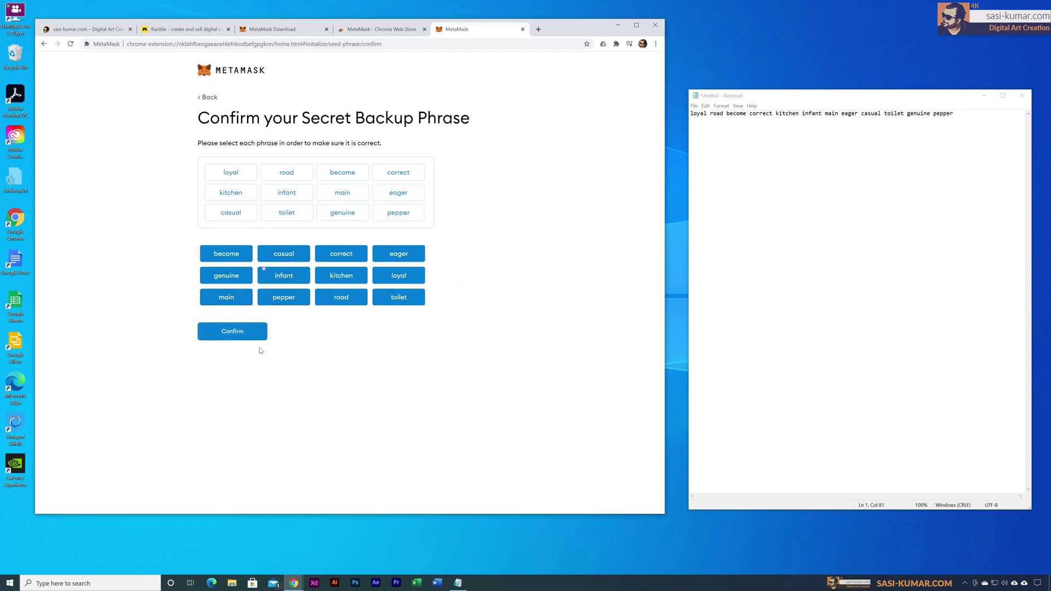
click(246, 336)
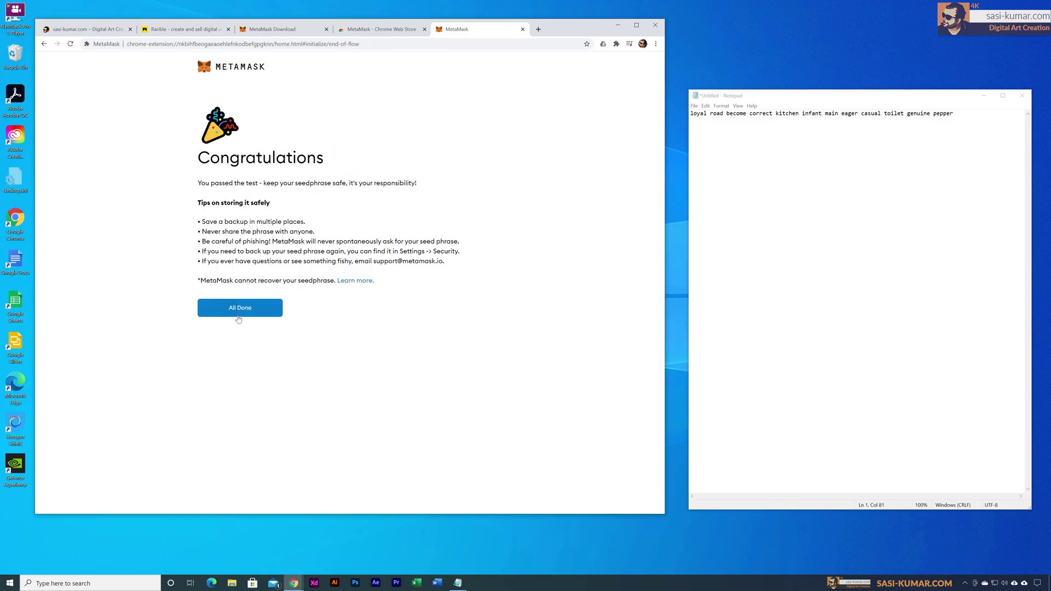
click(244, 318)
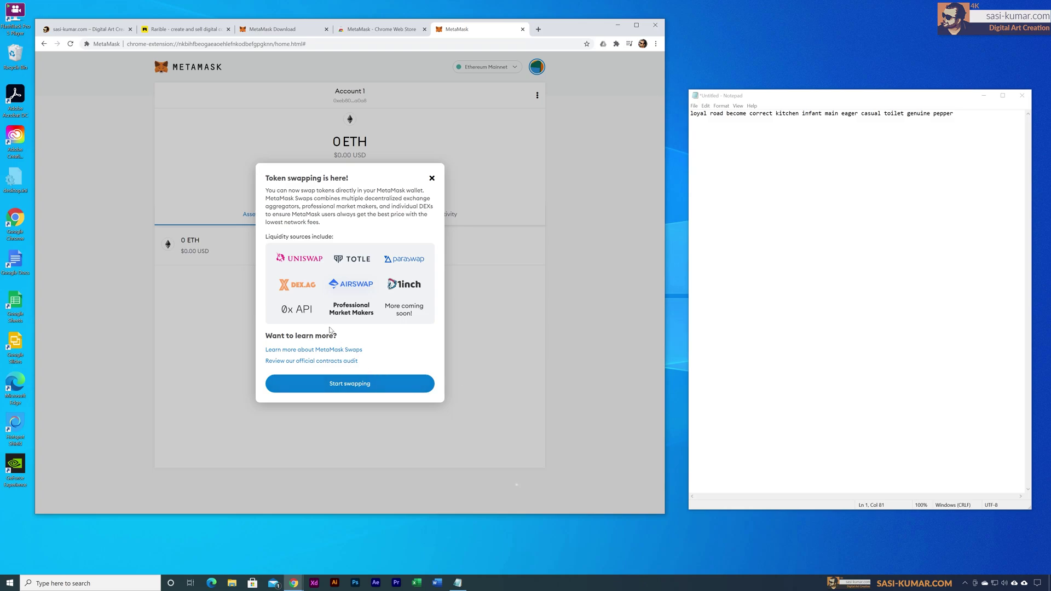
Step: Dismiss the token-swapping announcement and briefly check the accounts list
click(397, 382)
click(538, 67)
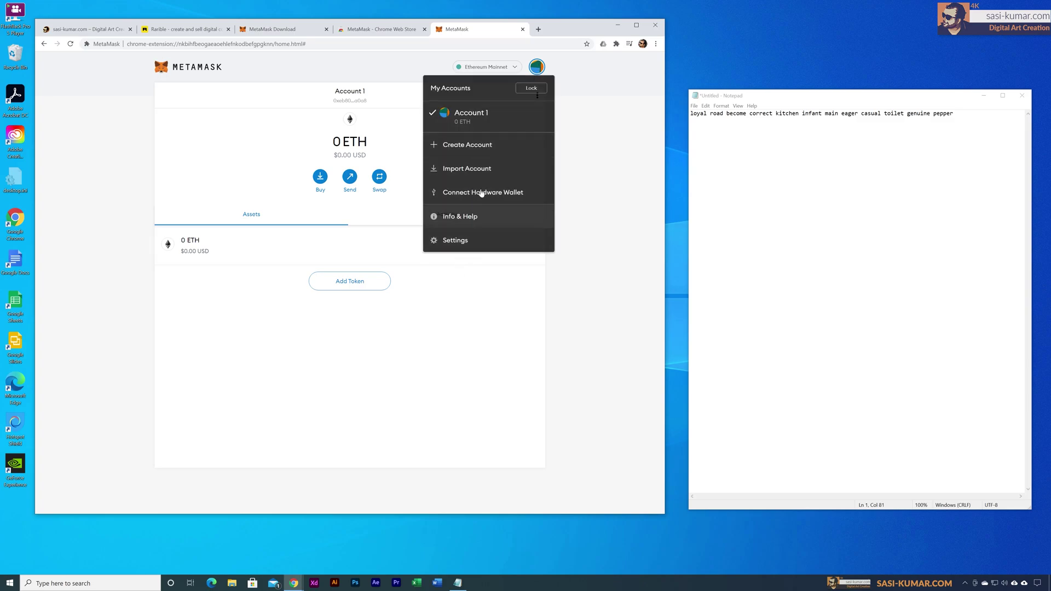
click(537, 67)
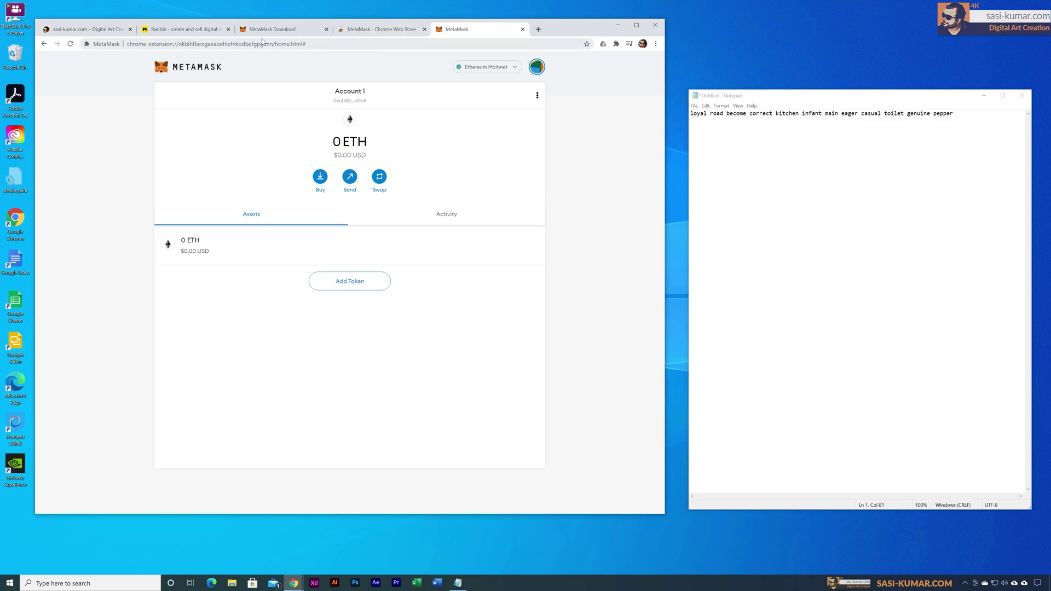
Step: Open and close a new browser tab, then bring up the browser extensions list
click(538, 29)
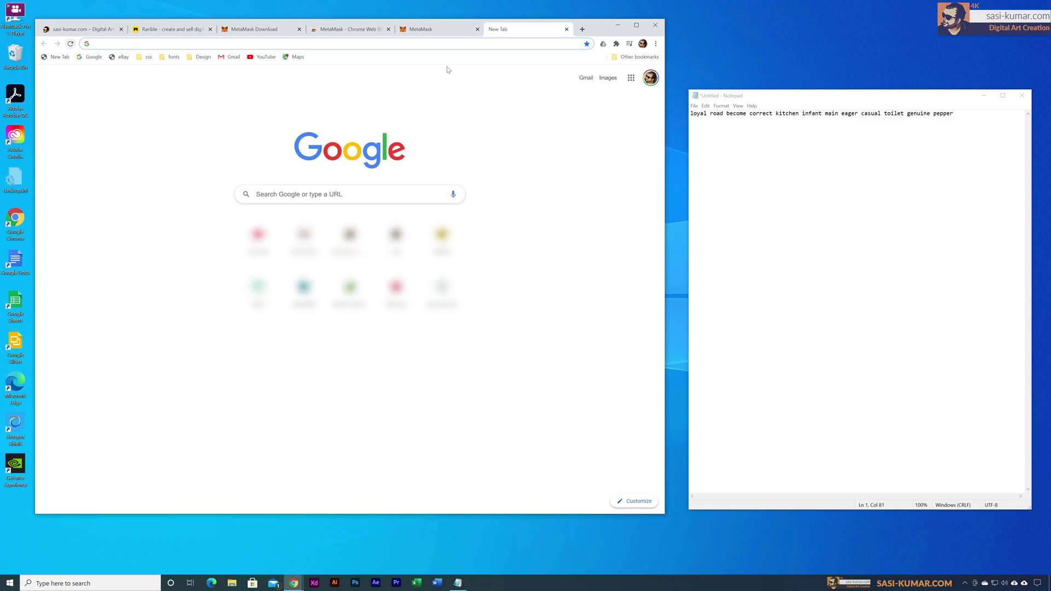
click(566, 29)
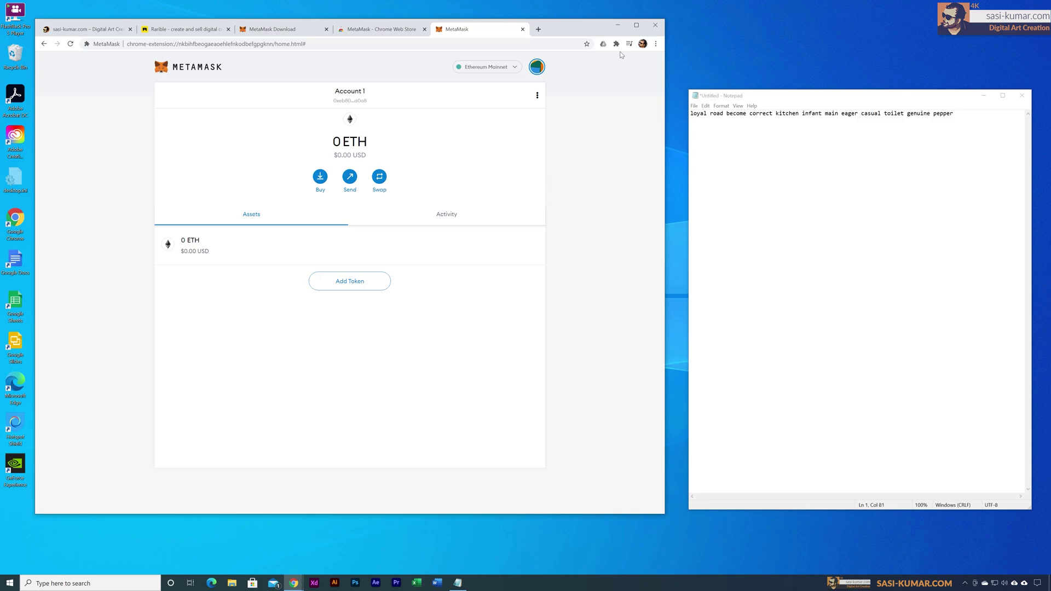
click(617, 44)
Step: Remove the MetaMask extension from Chrome
click(614, 96)
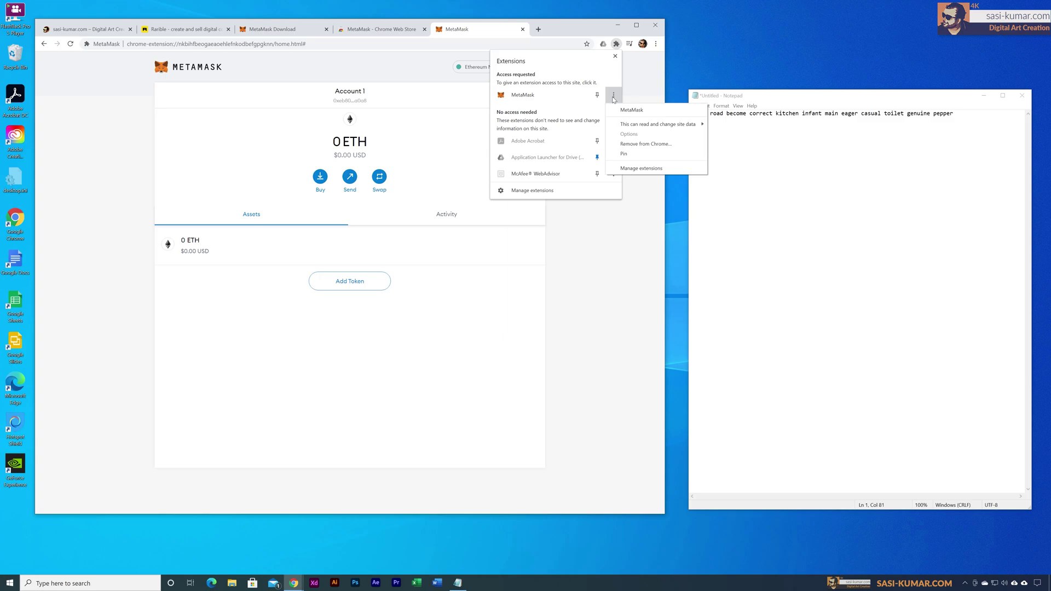
click(653, 144)
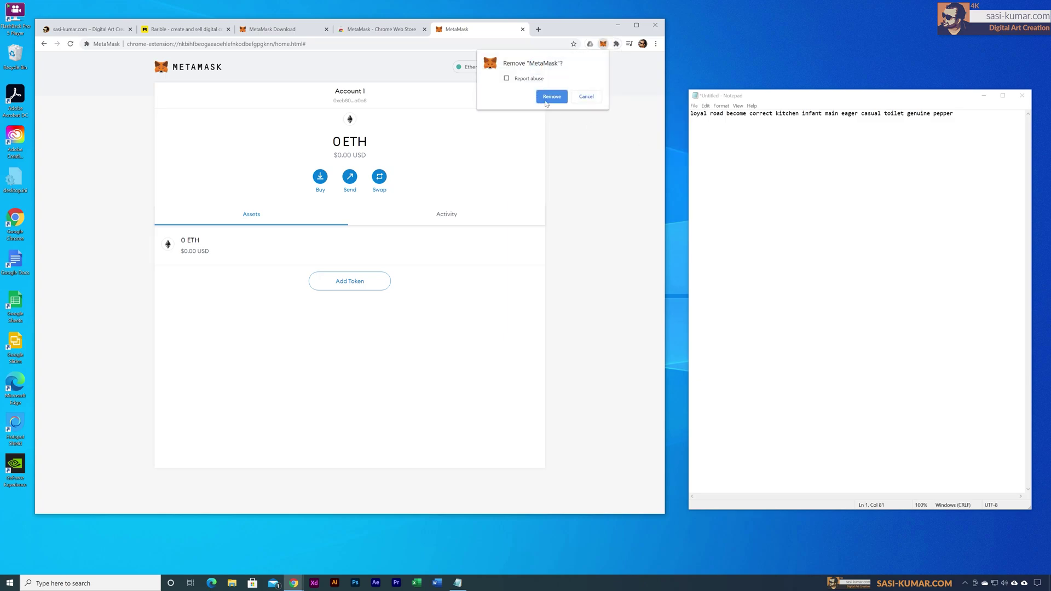
click(551, 97)
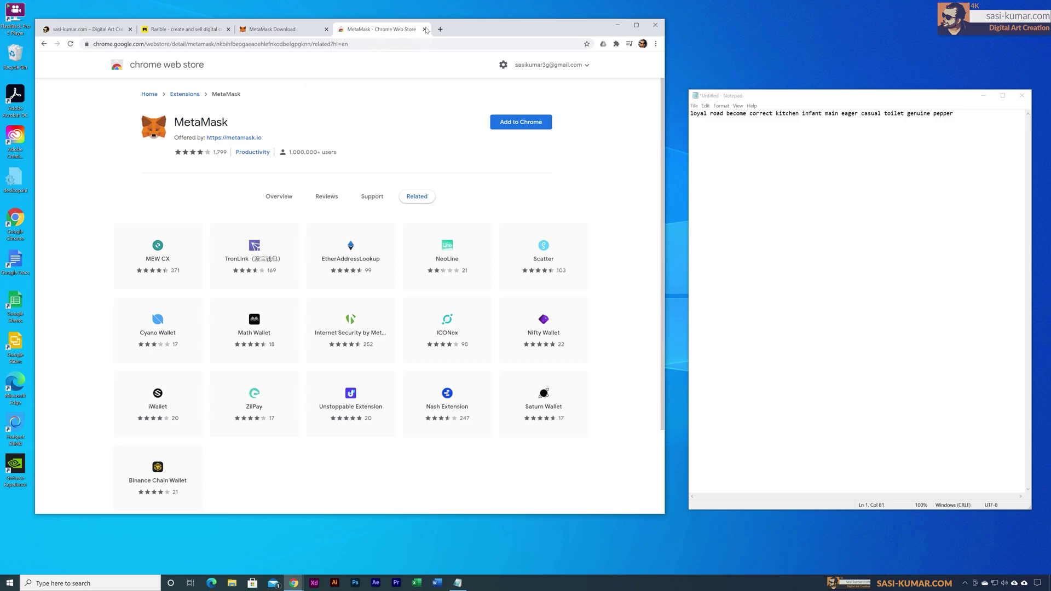
Step: Reinstall MetaMask from its Chrome Web Store listing with Add extension
click(521, 123)
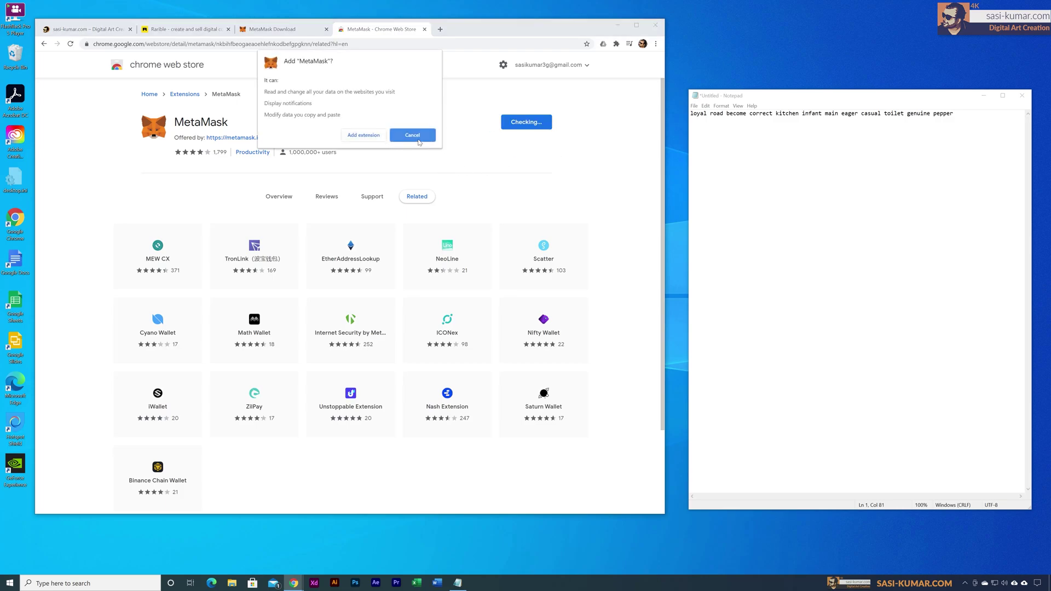
click(410, 138)
click(424, 30)
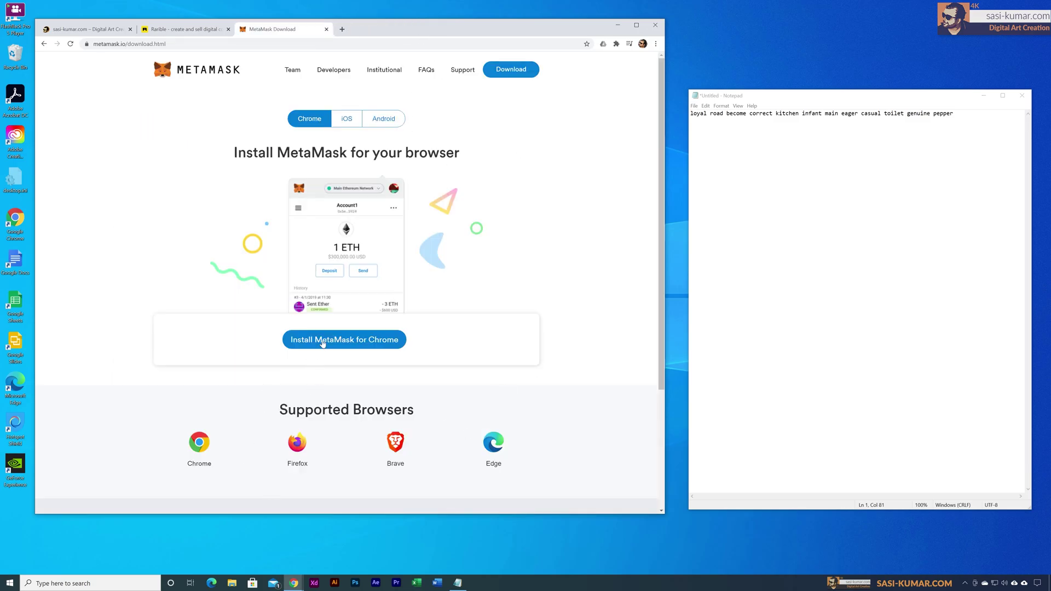
click(321, 342)
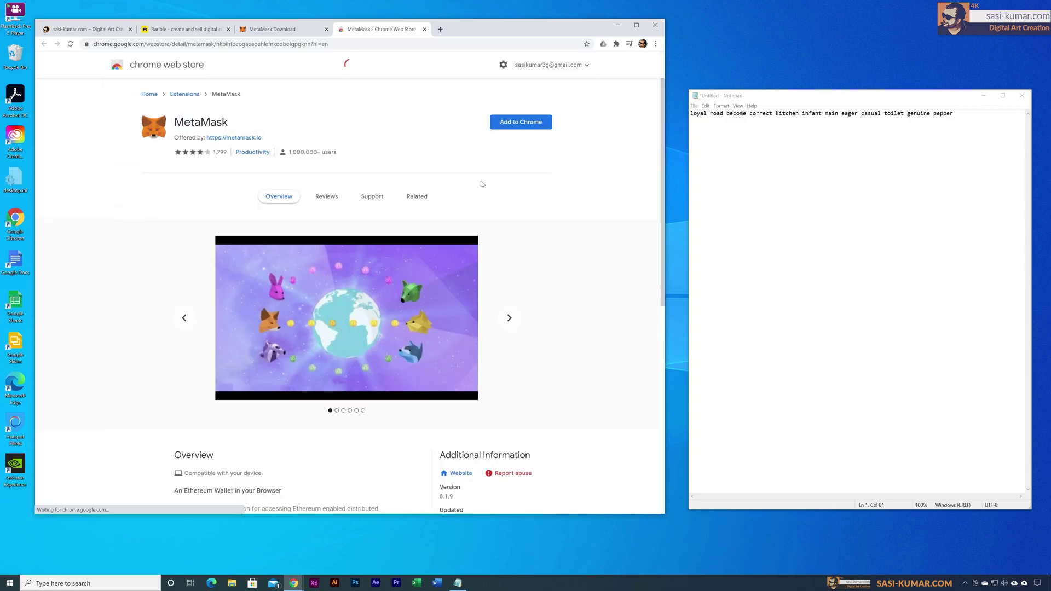
click(511, 127)
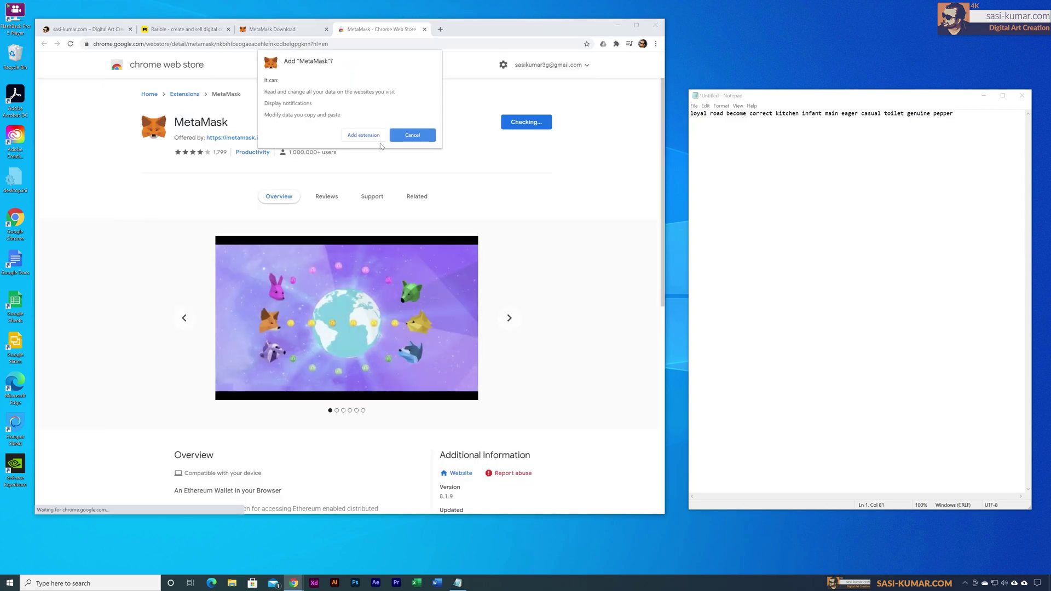
click(372, 138)
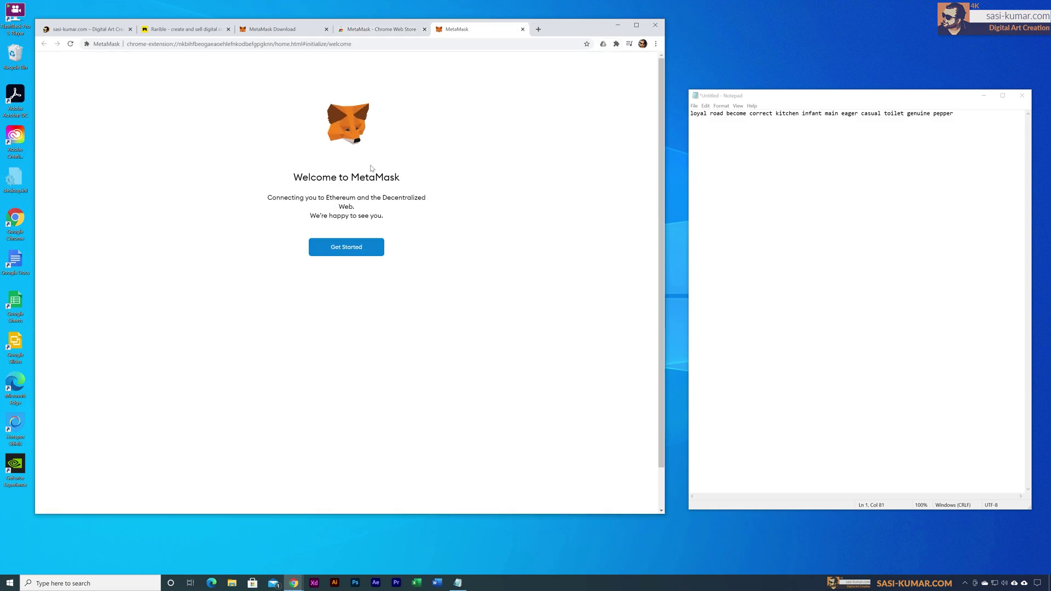
Step: Start MetaMask setup in a maximized window, choosing to import a wallet and share usage data
click(356, 250)
click(636, 26)
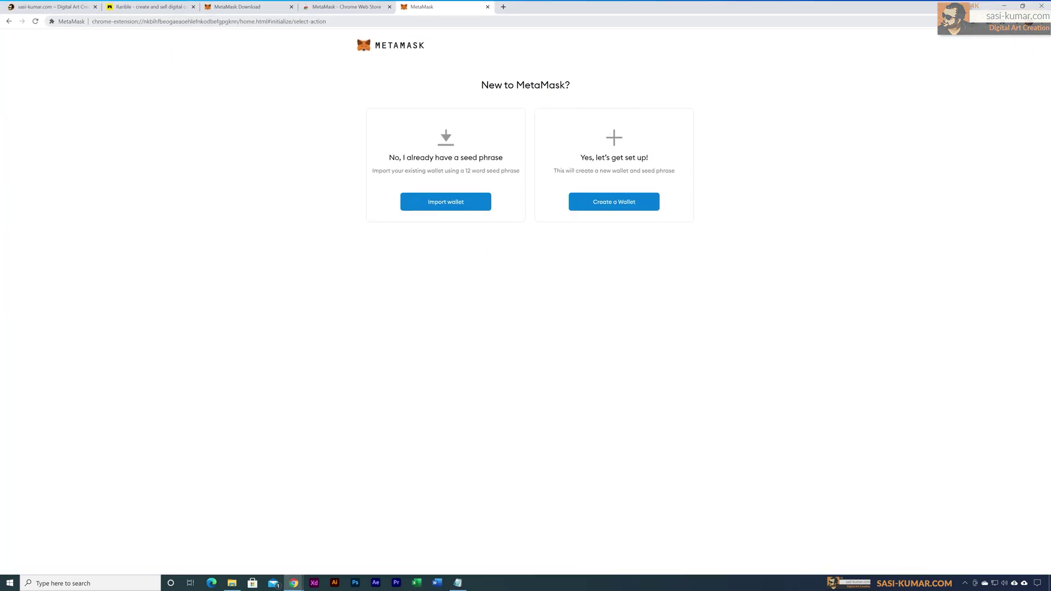
click(459, 209)
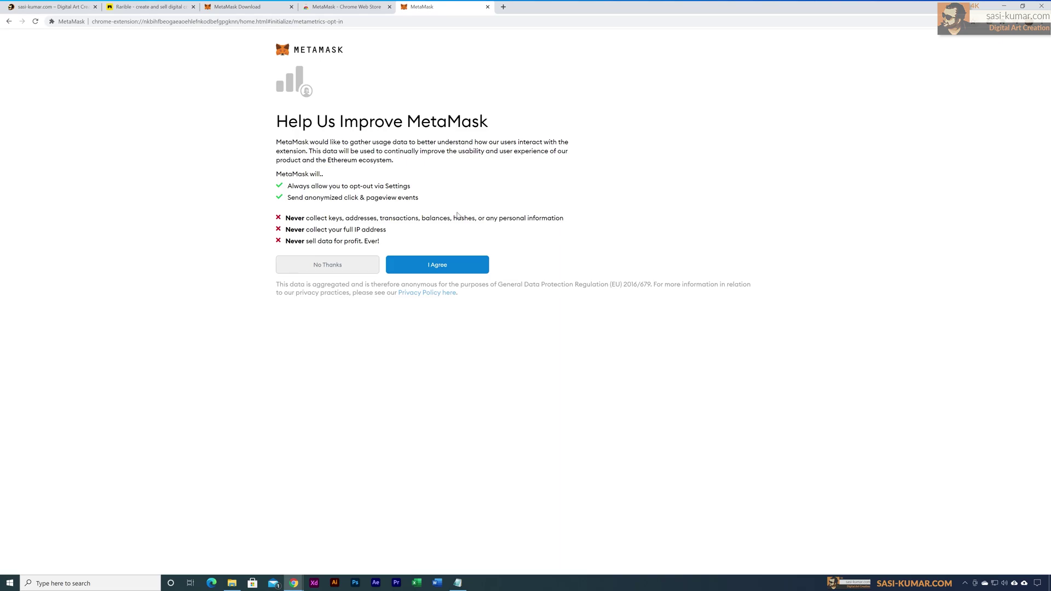
click(391, 268)
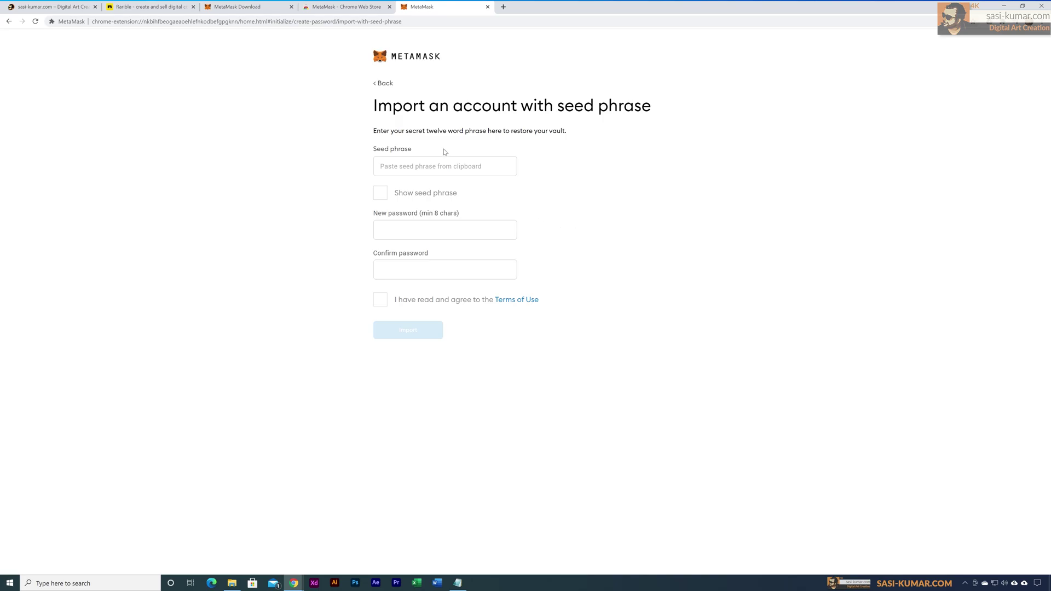
Step: Paste the backup seed phrase from the notes into the seed phrase field
click(445, 165)
key(alt+Tab)
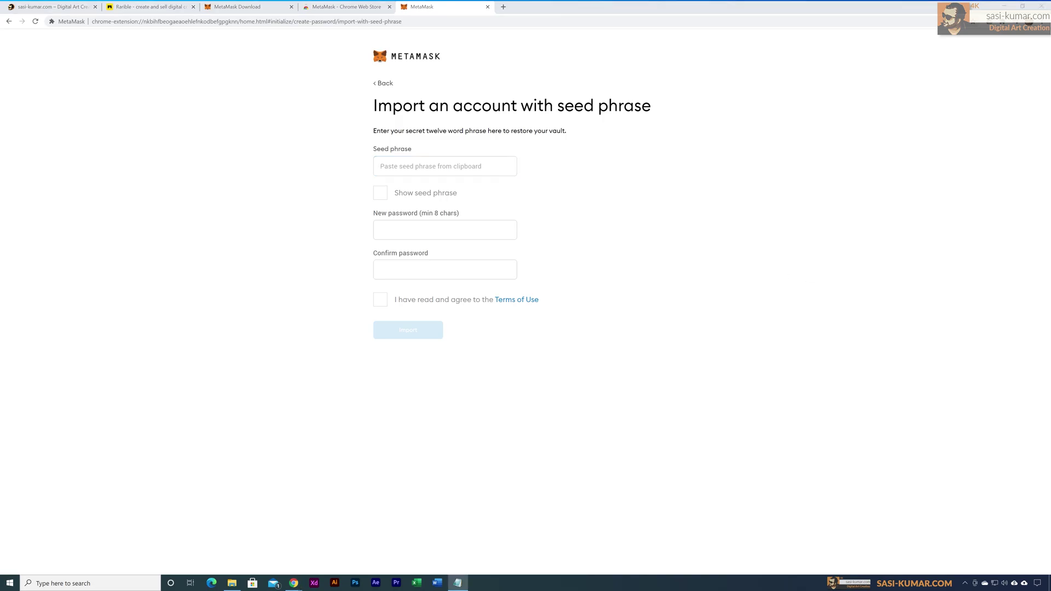
key(alt+Tab)
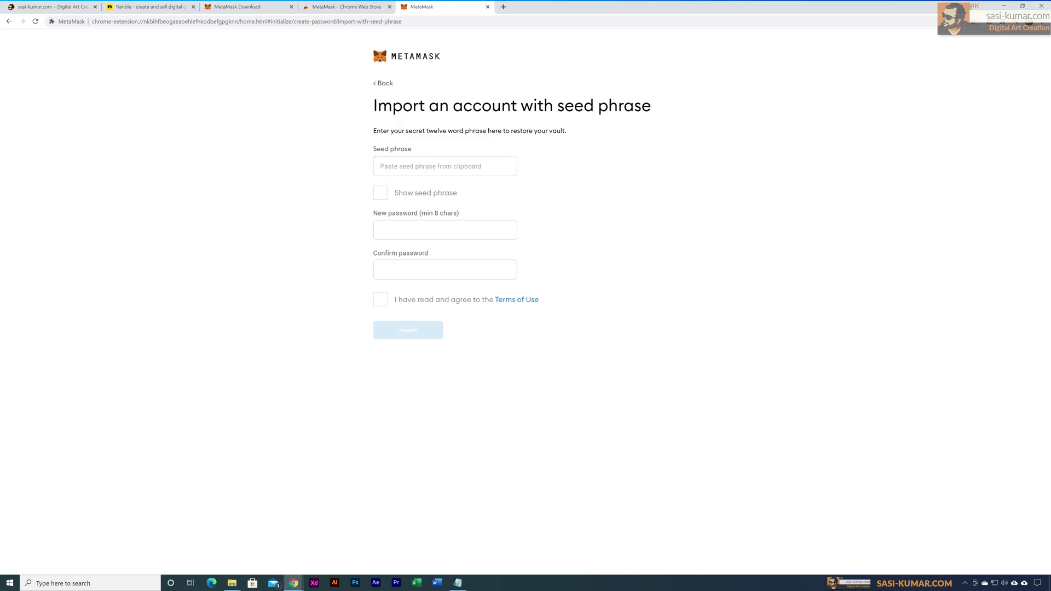
key(alt+Tab)
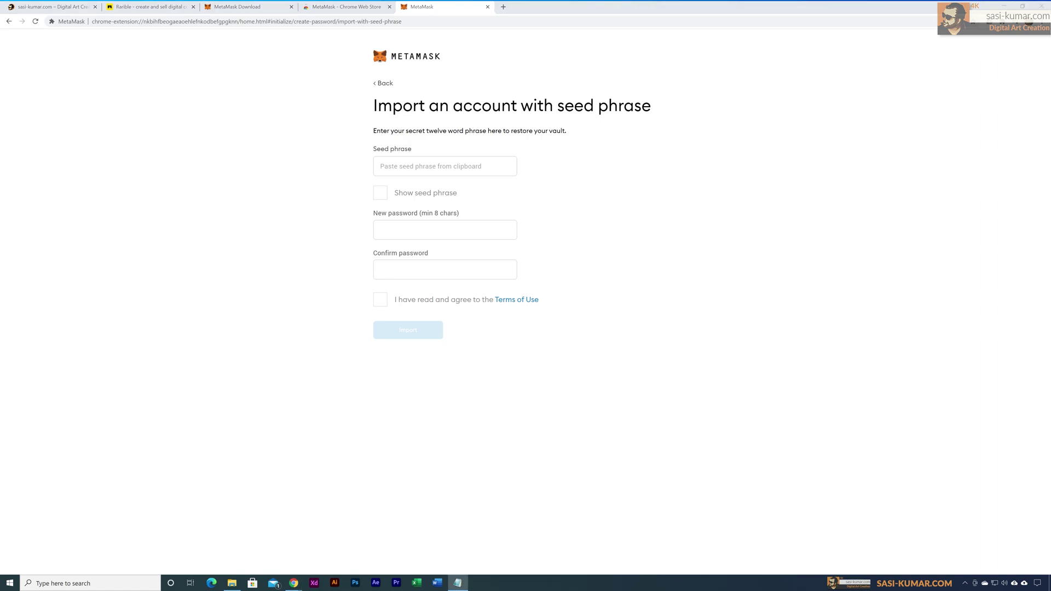
click(798, 202)
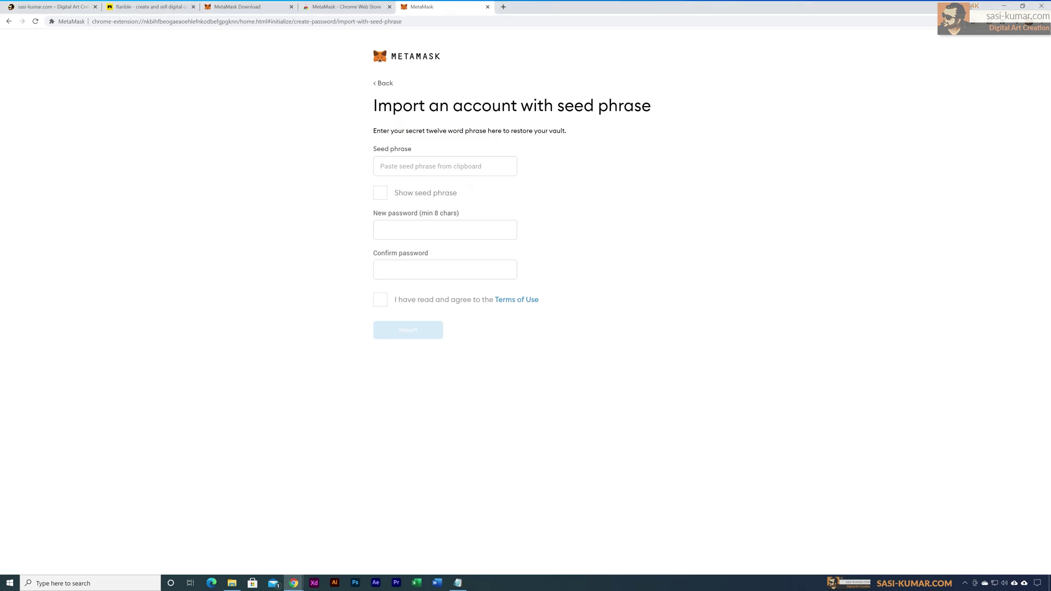
click(445, 166)
key(ctrl+v)
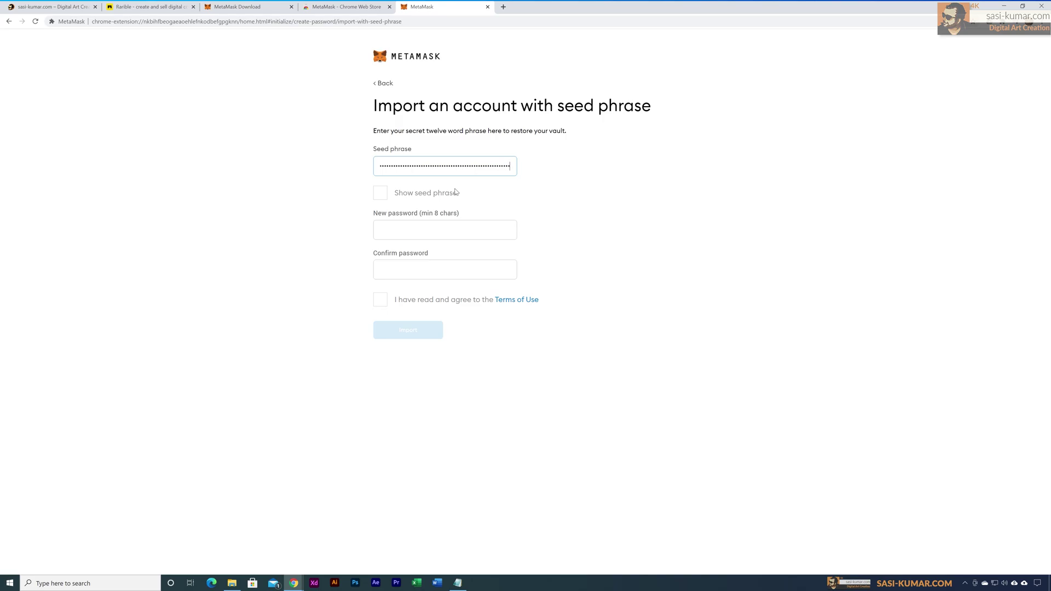
Step: Enter and confirm a new password, accept the Terms of Use, and import the wallet
click(444, 230)
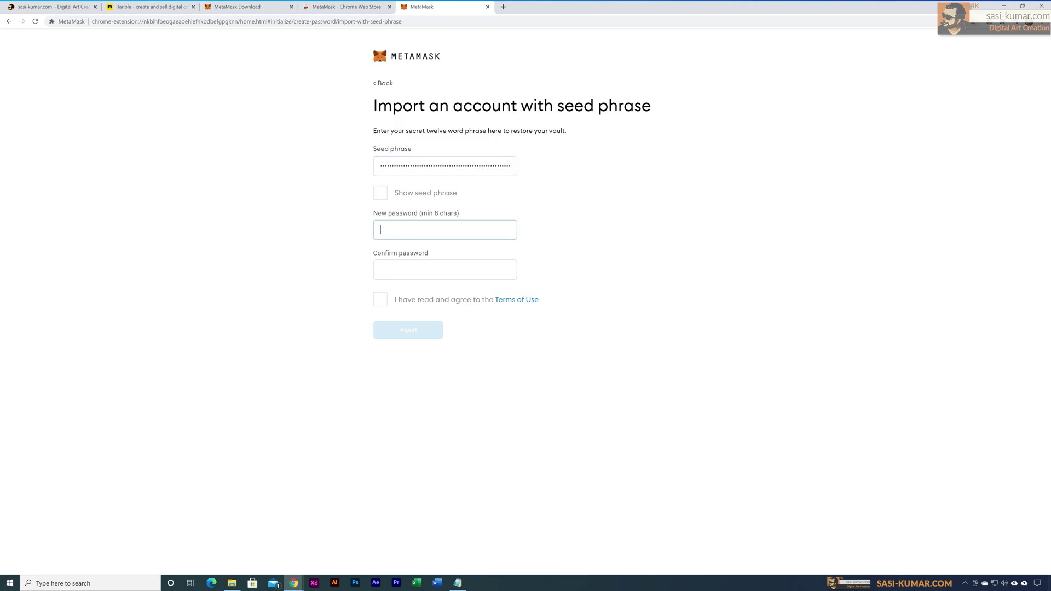
text(password1234)
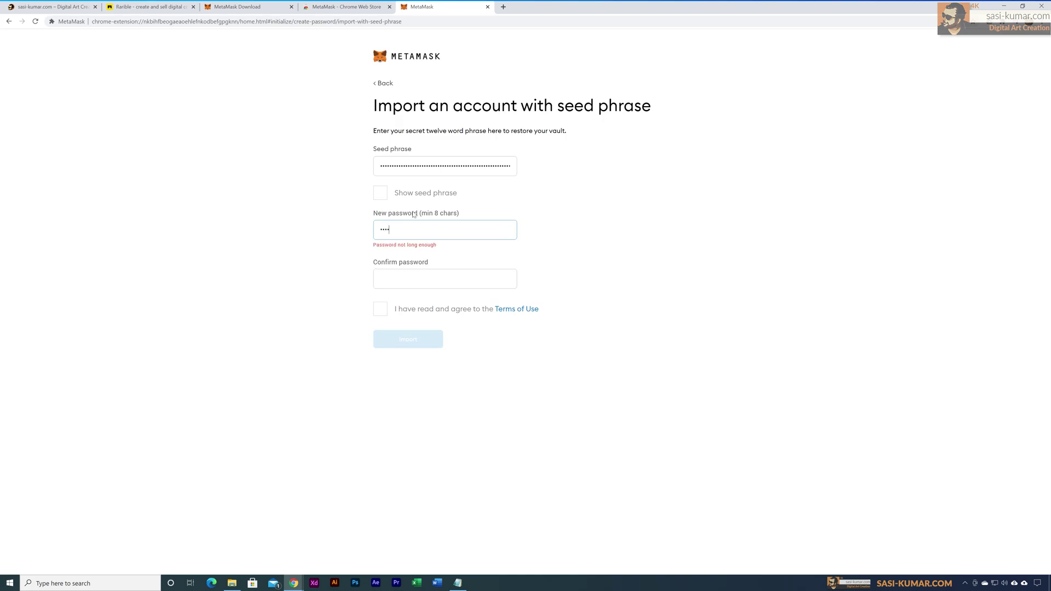
key(Tab)
text(password1234)
click(382, 303)
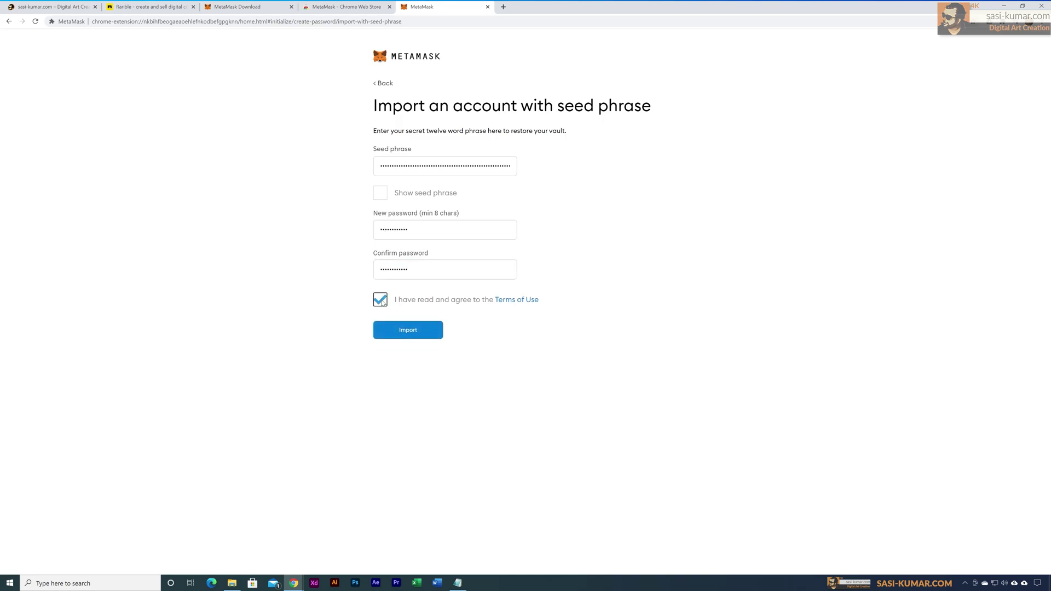
click(426, 337)
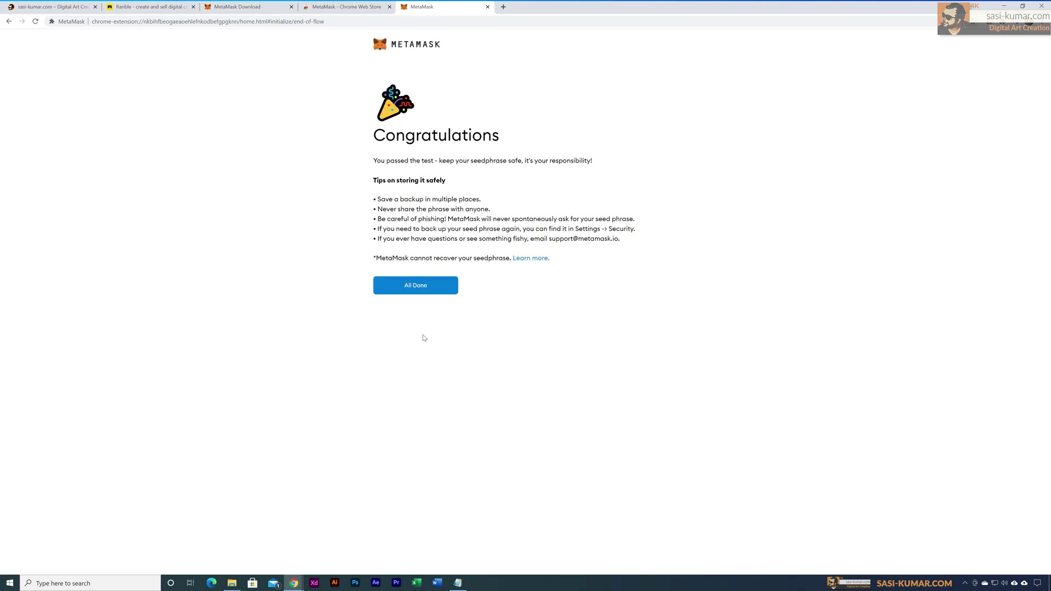
Step: Finish setup, dismiss the token swapping notice, and check the accounts list for Account 1
click(424, 292)
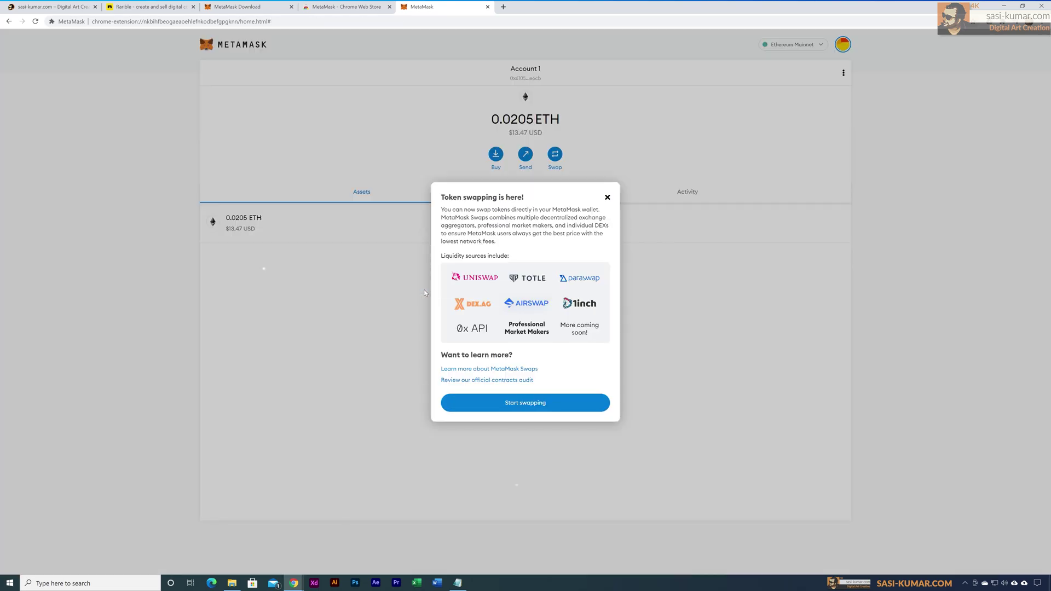
click(607, 197)
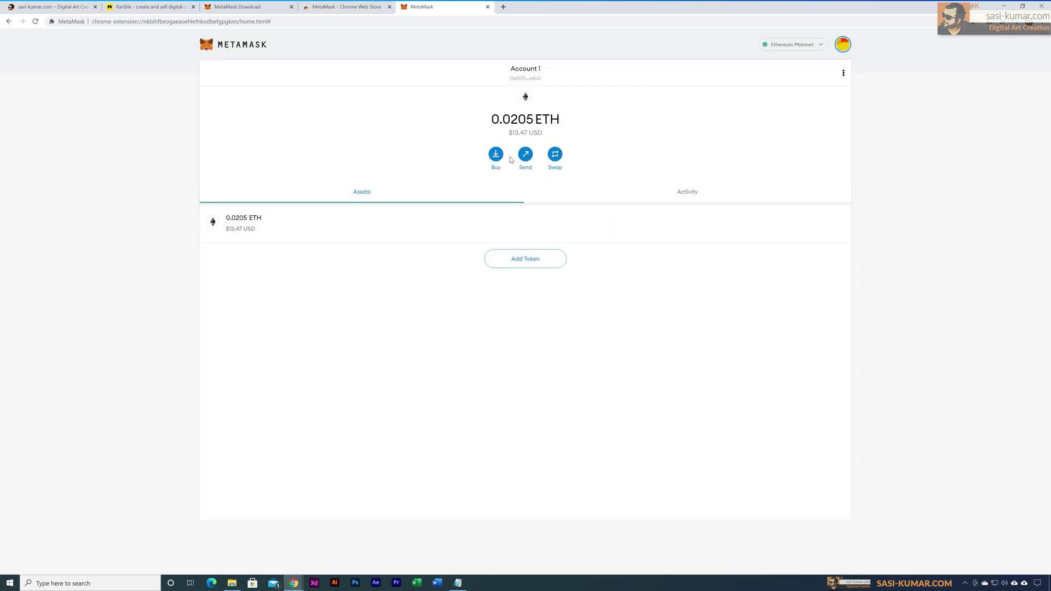
click(842, 45)
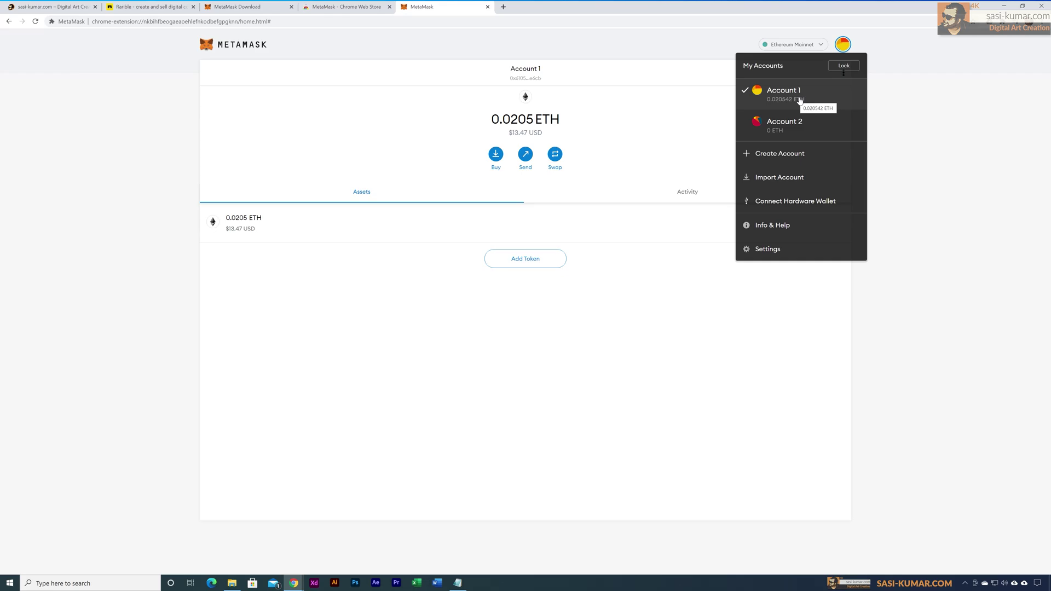
right_click(799, 100)
click(790, 99)
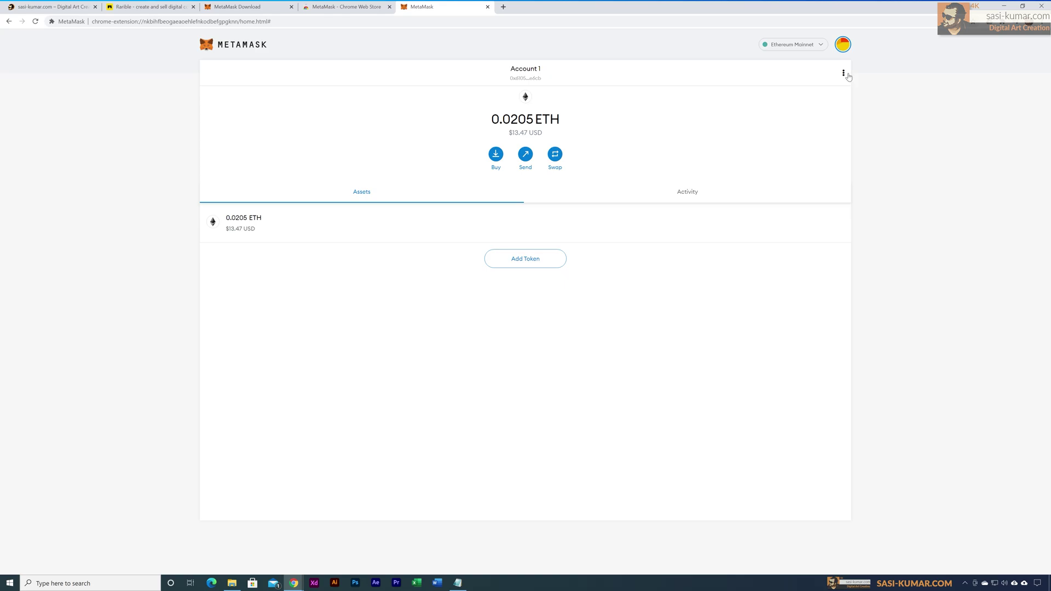
Step: Rename the account to 'Digital Art Creation - Rarible' in Account details
click(844, 73)
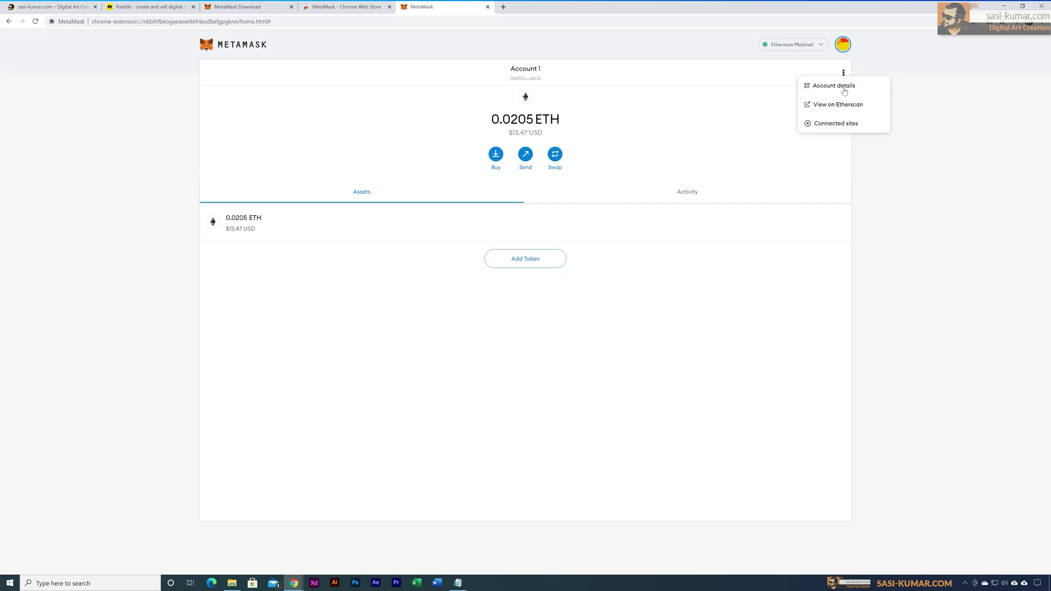
click(844, 91)
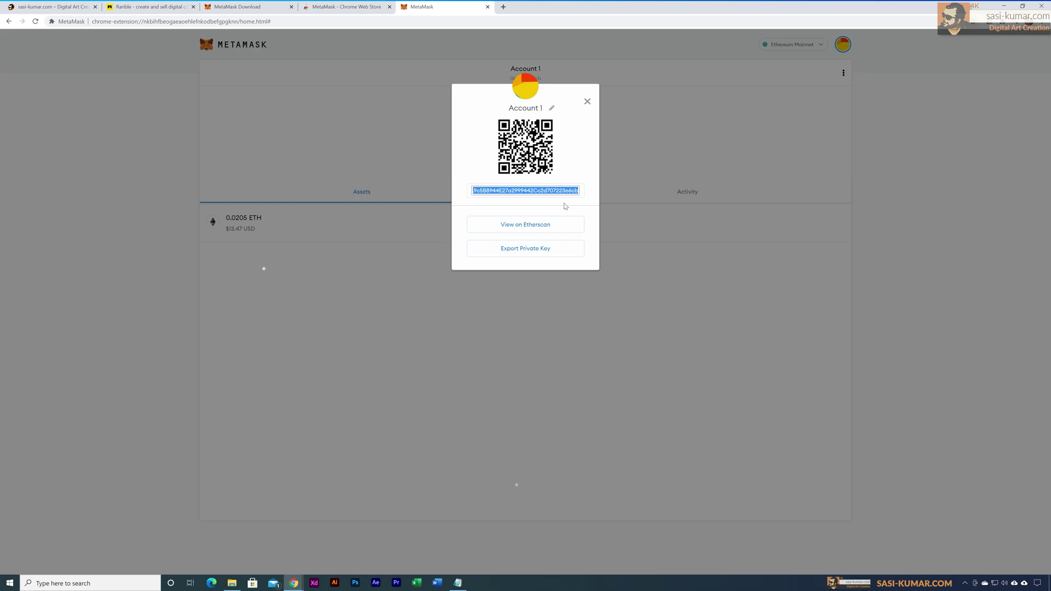
click(551, 108)
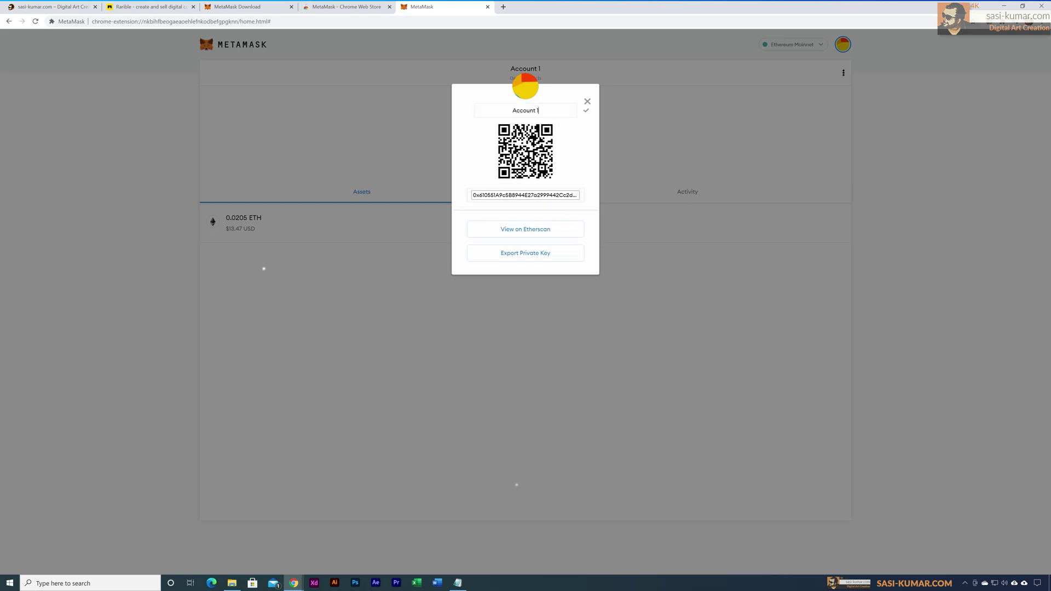
triple_click(538, 110)
text(Digital Art Creation - Rarible)
click(587, 112)
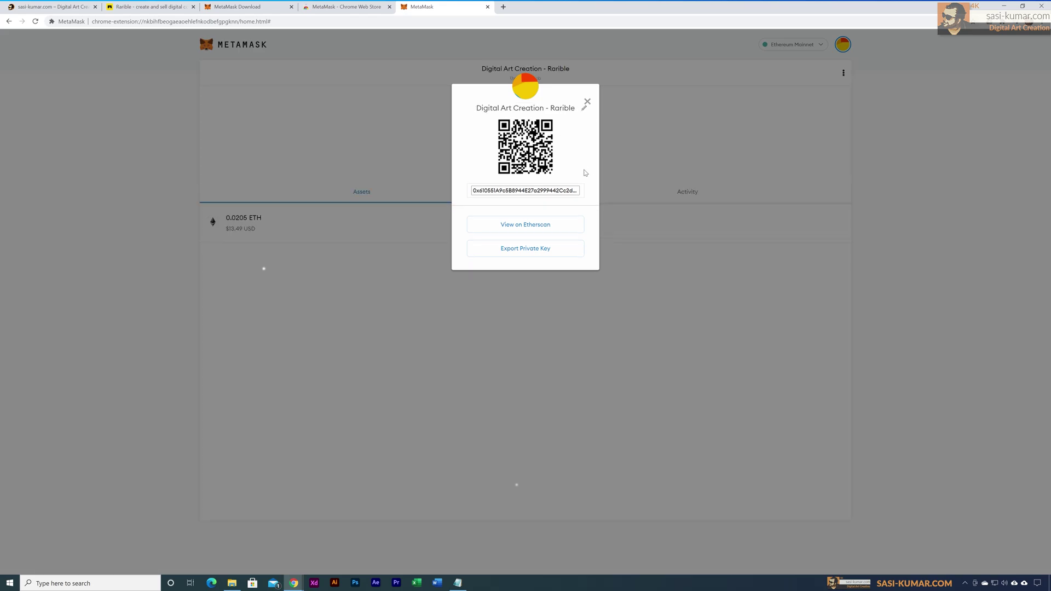
click(587, 102)
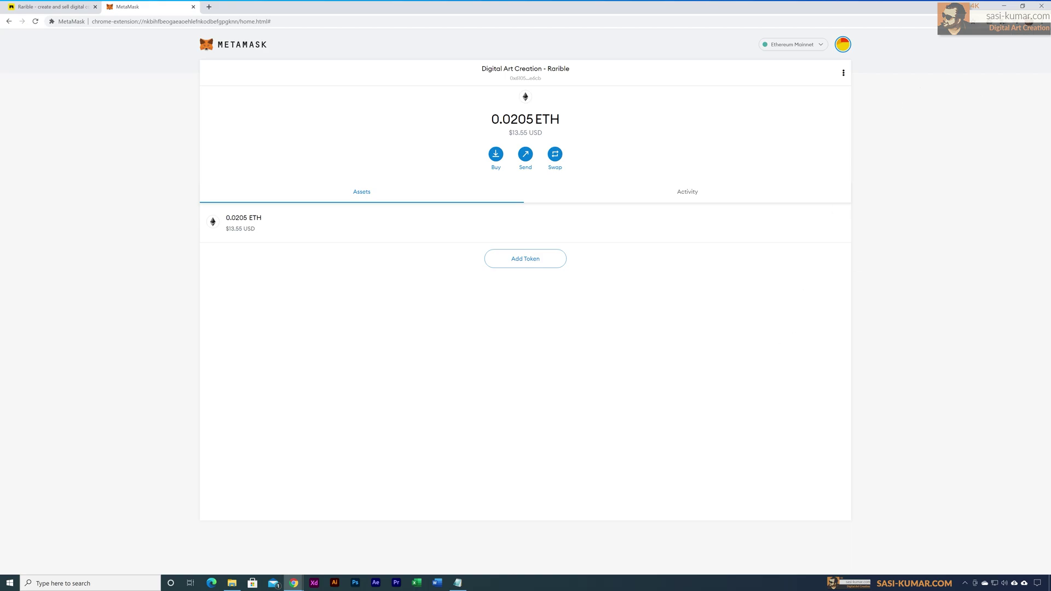
Step: Pin the MetaMask extension to Chrome's toolbar
click(1000, 21)
click(984, 72)
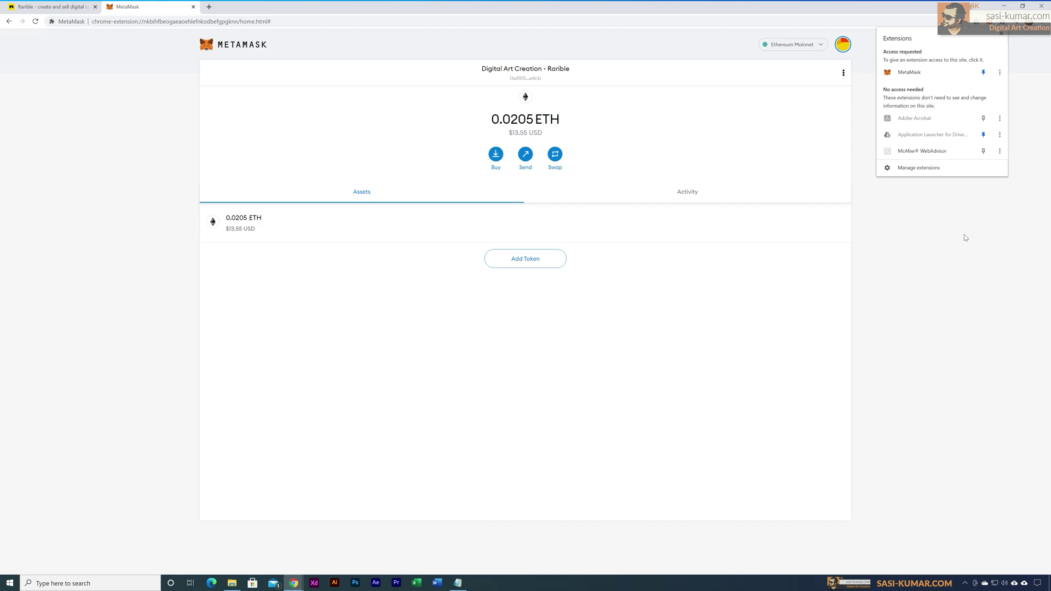
click(966, 238)
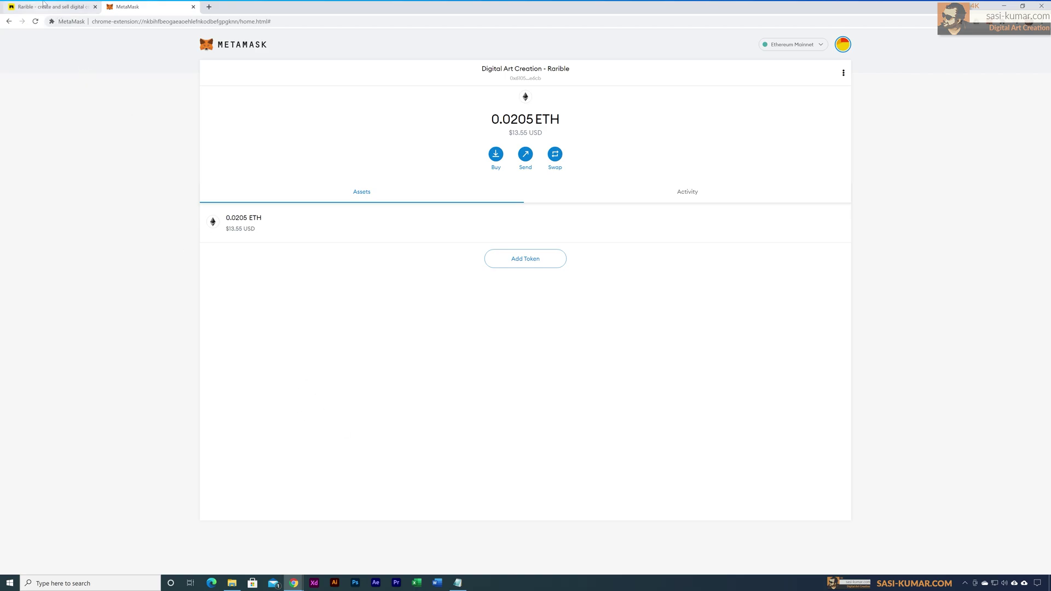
Step: Connect the Digital Art Creation - Rarible MetaMask account to Rarible, then return to the wallet tab
click(44, 6)
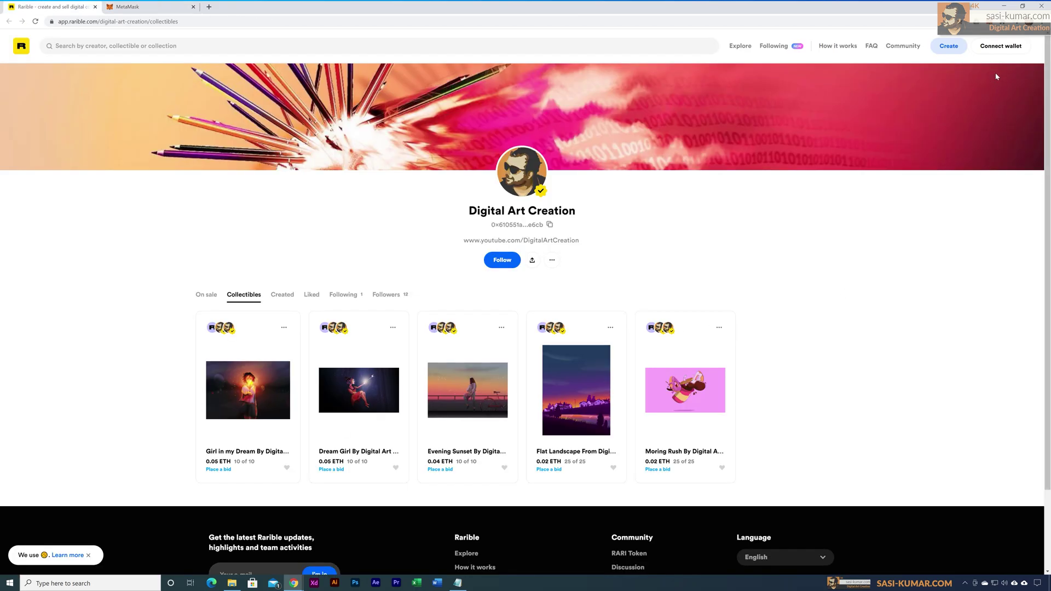
click(999, 50)
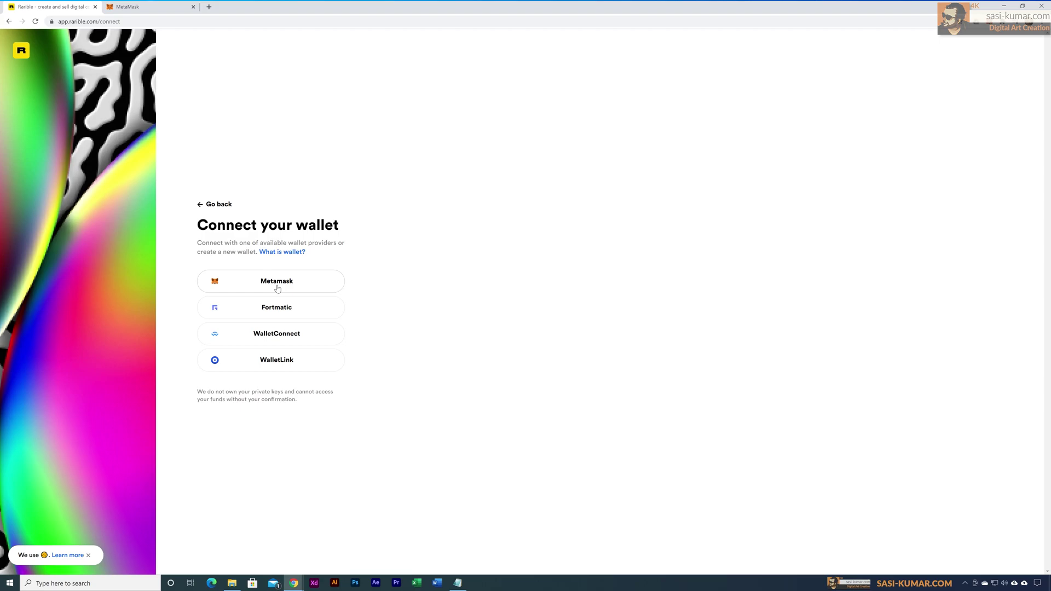
click(277, 282)
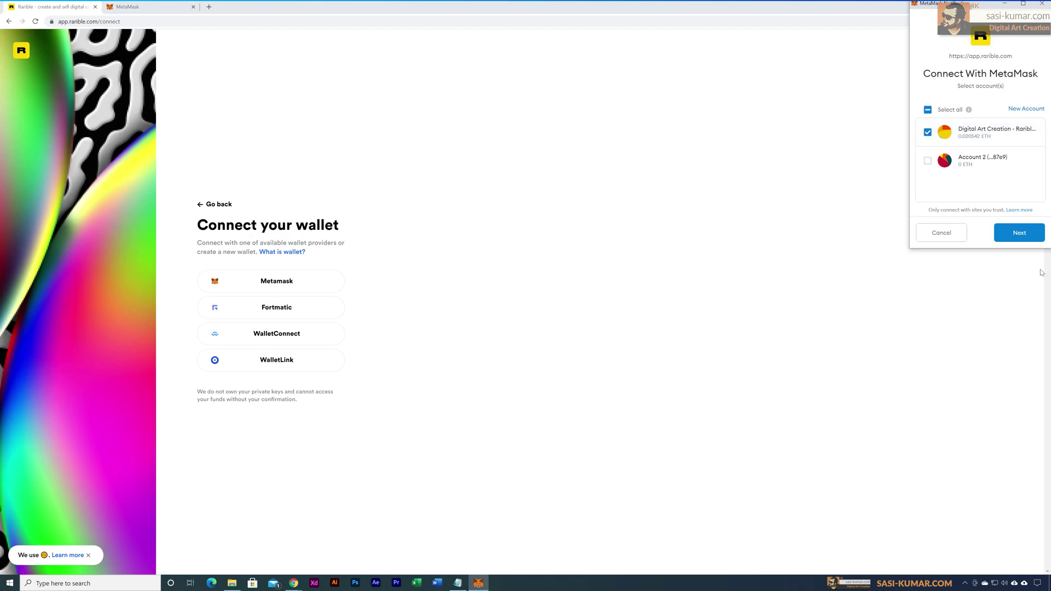
click(1020, 234)
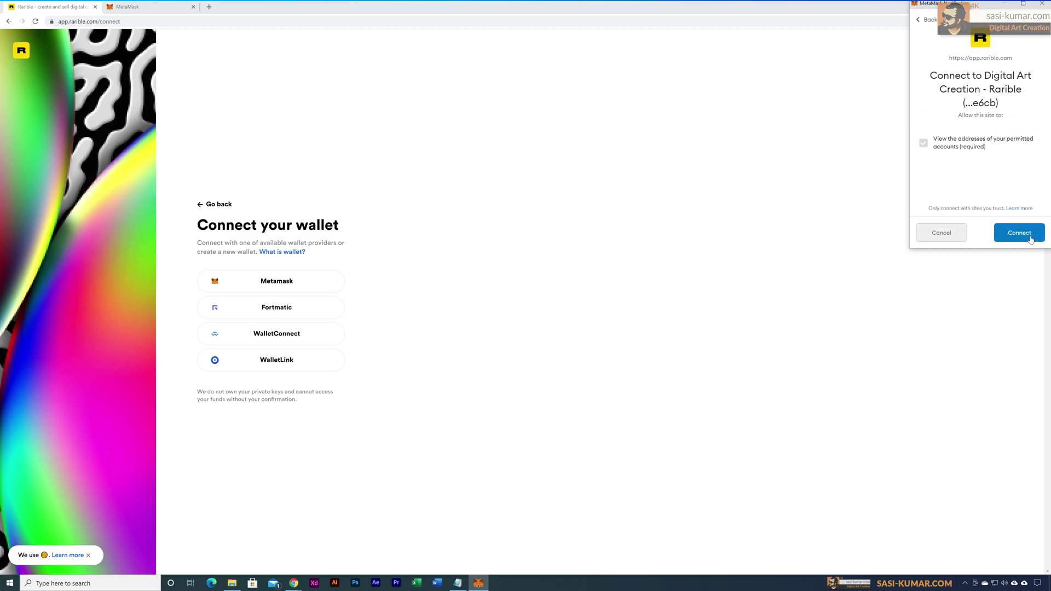
click(1031, 239)
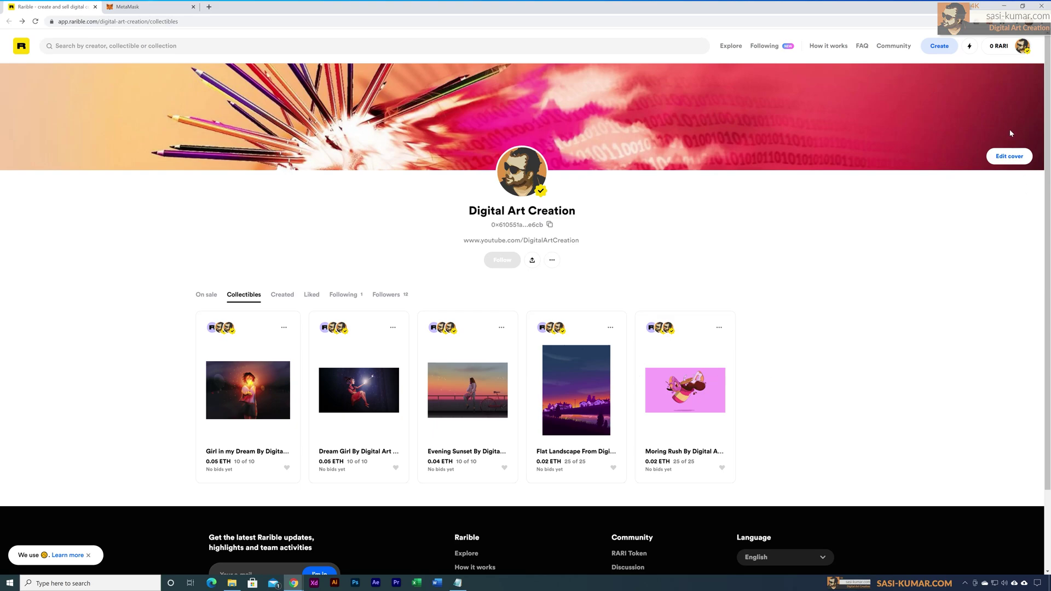
click(1023, 47)
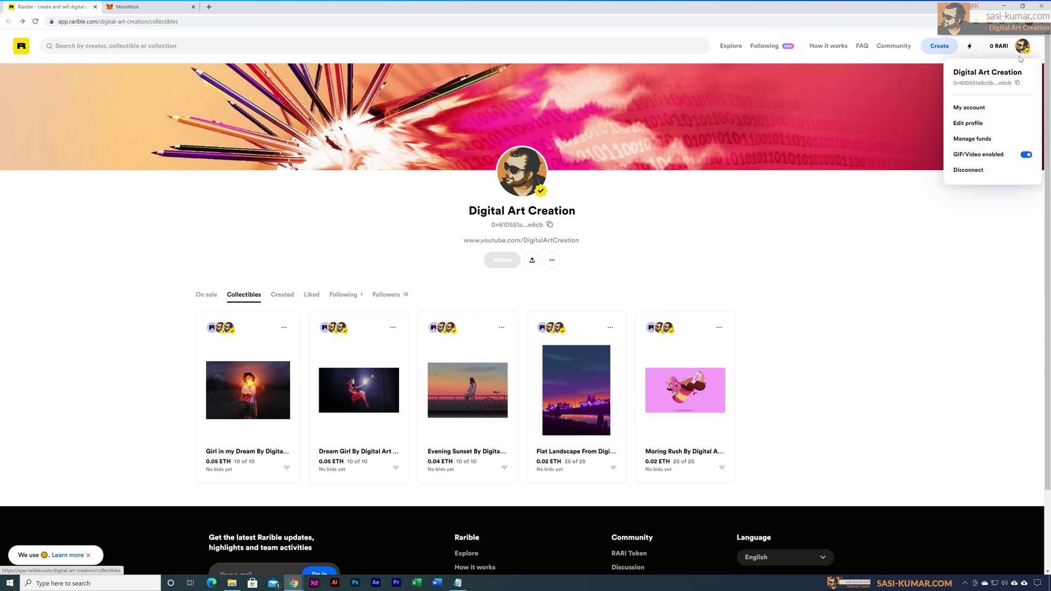
click(906, 301)
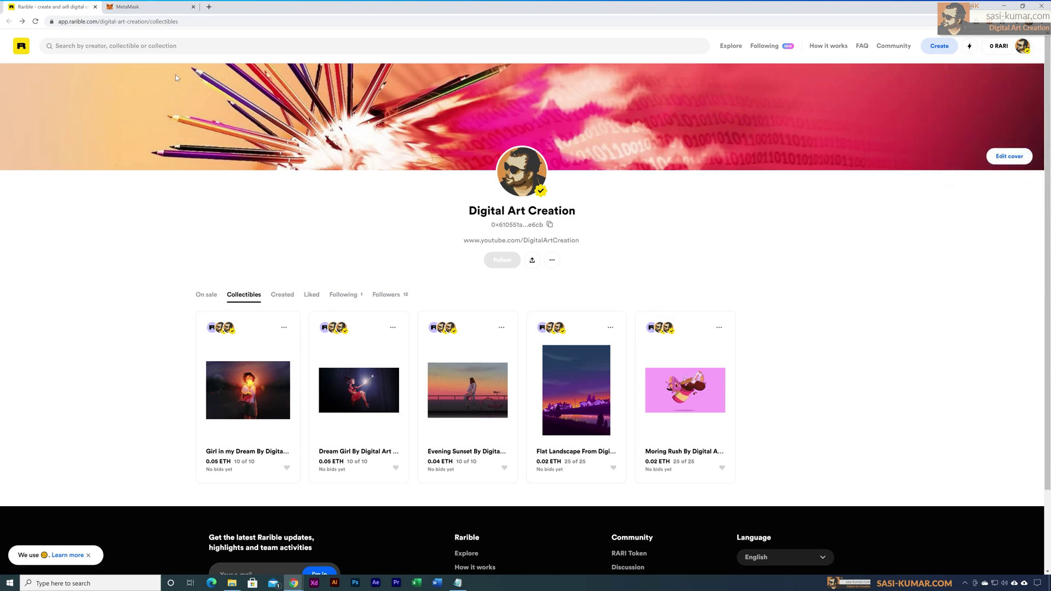
click(139, 6)
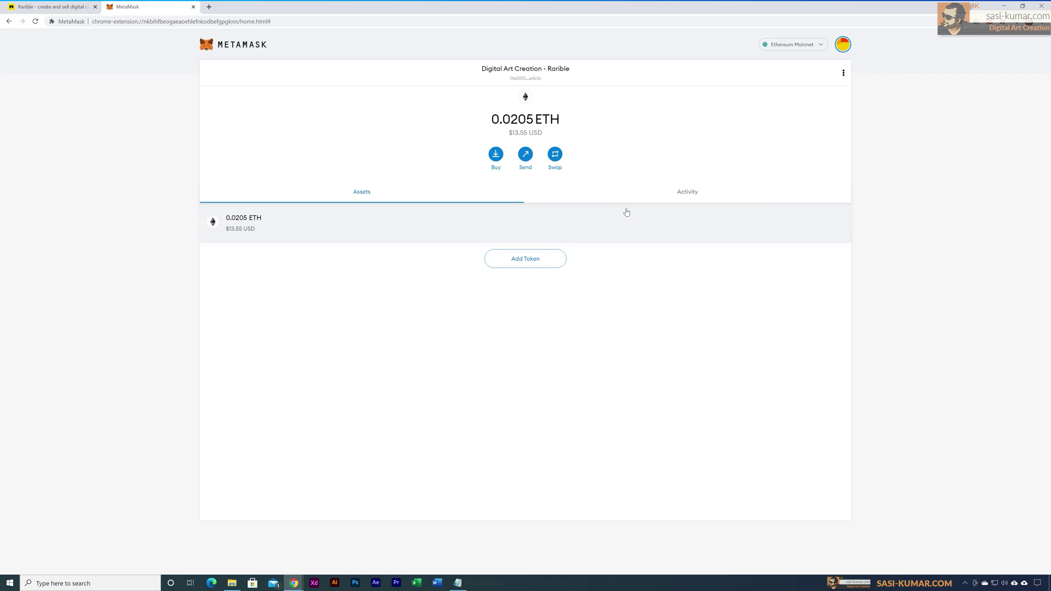
Step: Check the Activity list, then open the 0.0205 ETH asset page
click(711, 197)
click(378, 198)
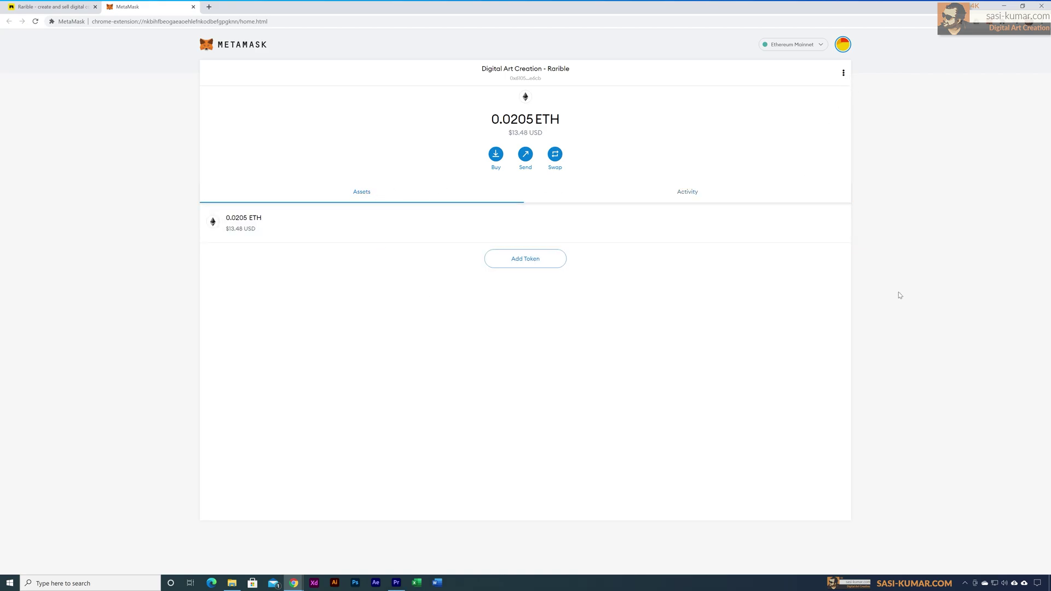
click(277, 227)
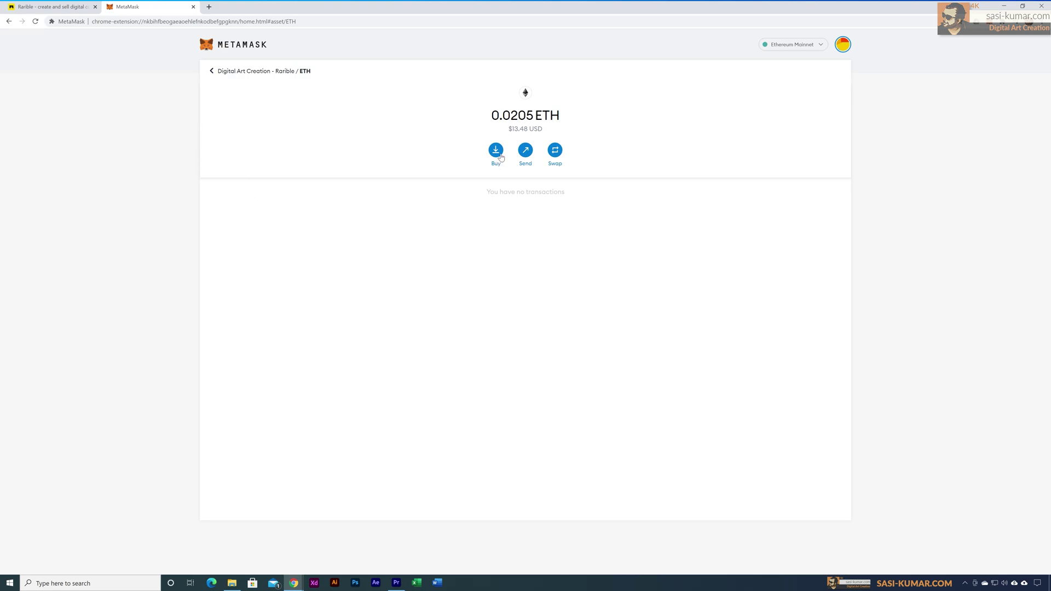
Step: Show the account's deposit address and QR code, then load Binance in a new tab
click(500, 157)
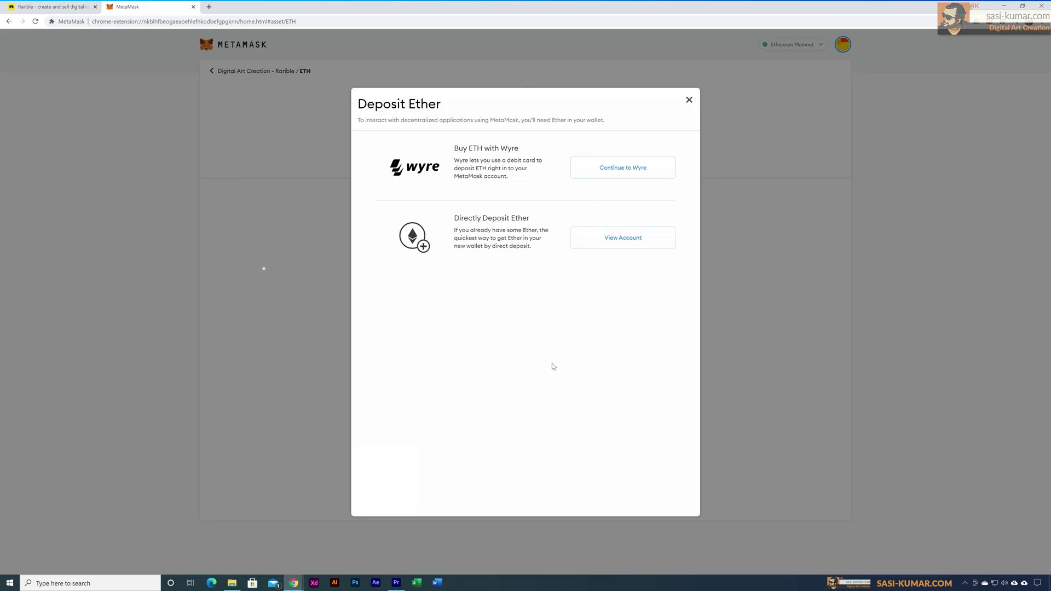
click(621, 241)
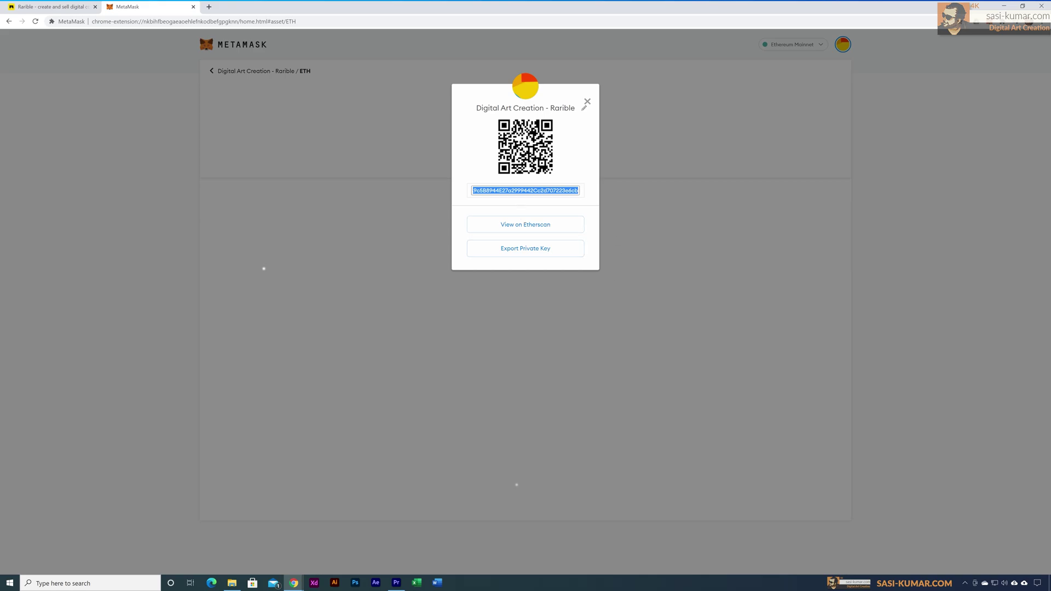
click(209, 7)
text(binance)
key(Return)
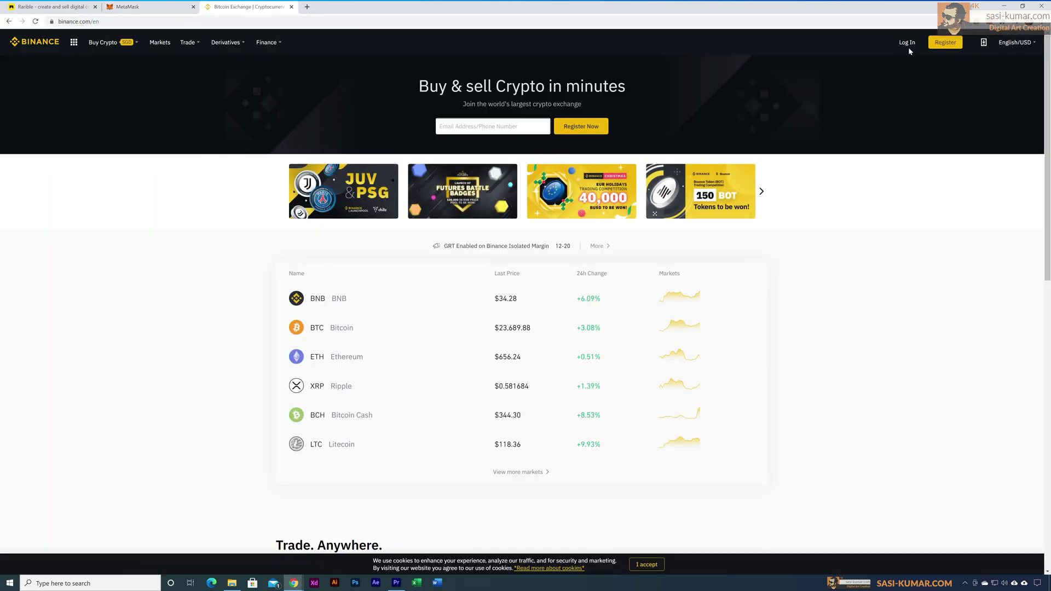
Step: Sign in to Binance and pass the security verification
click(907, 42)
click(529, 239)
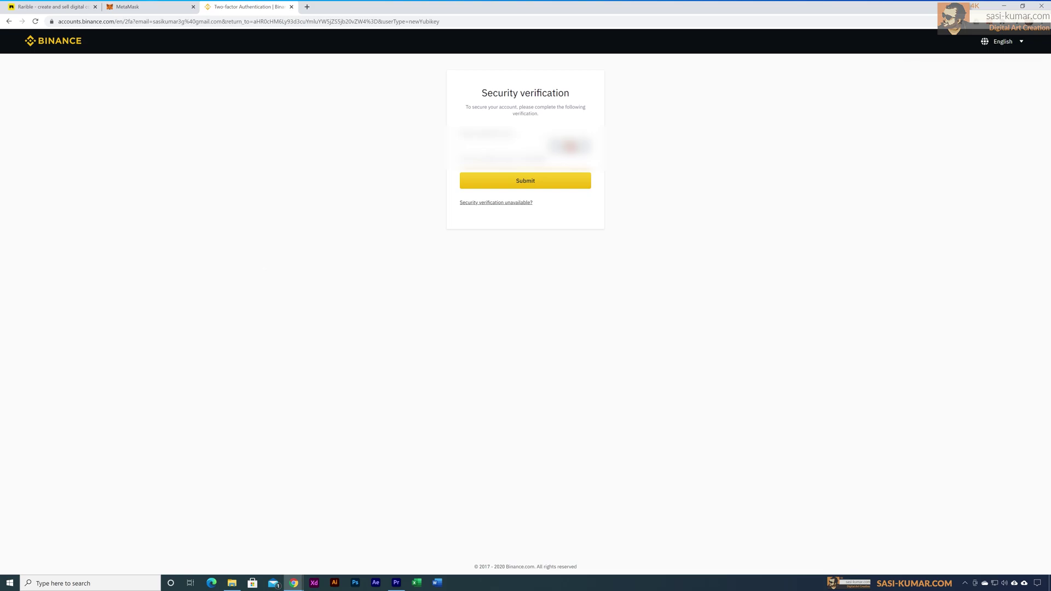
click(531, 185)
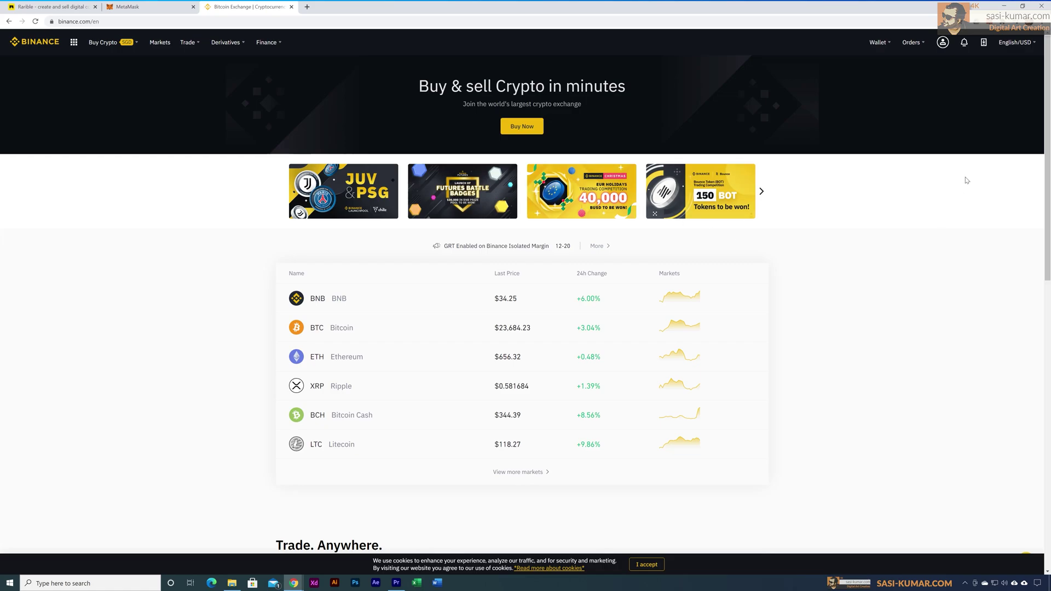
Step: Search 'eth' in the Fiat and Spot wallet and open the ETH withdrawal form
mouse_move(880, 43)
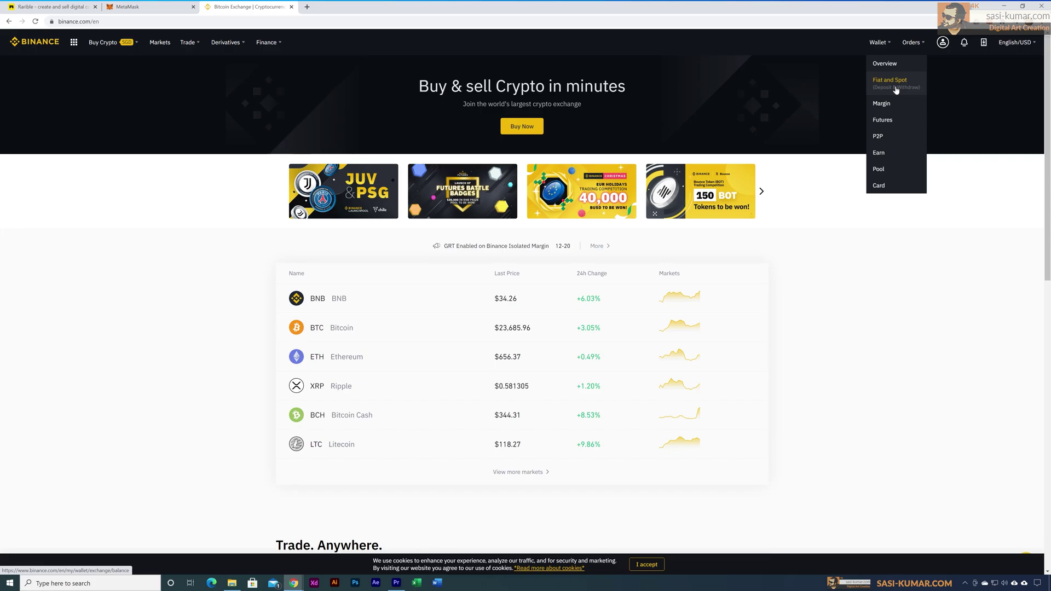
click(890, 82)
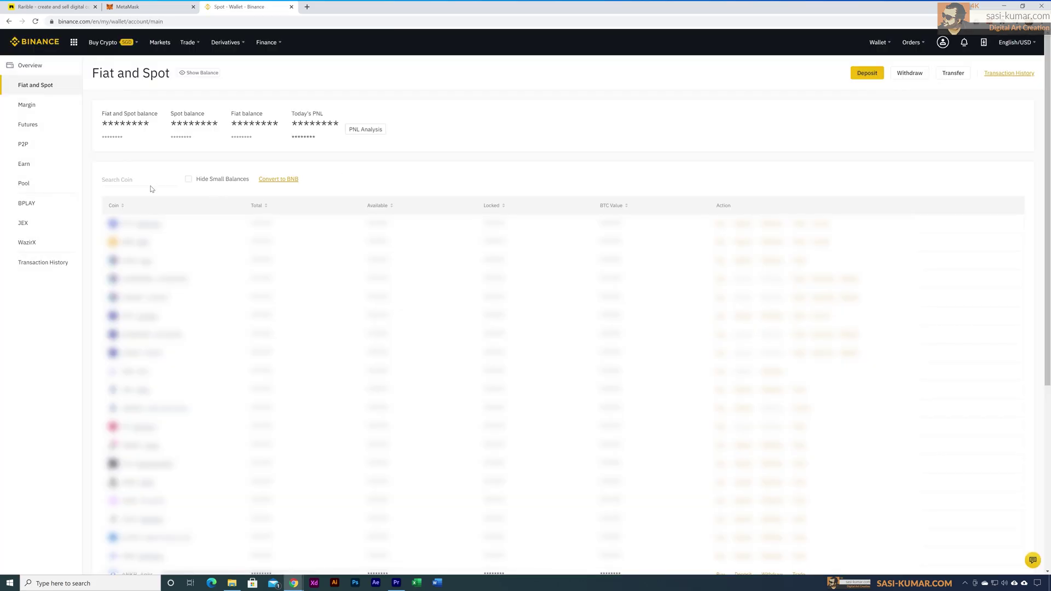
click(143, 180)
text(eth)
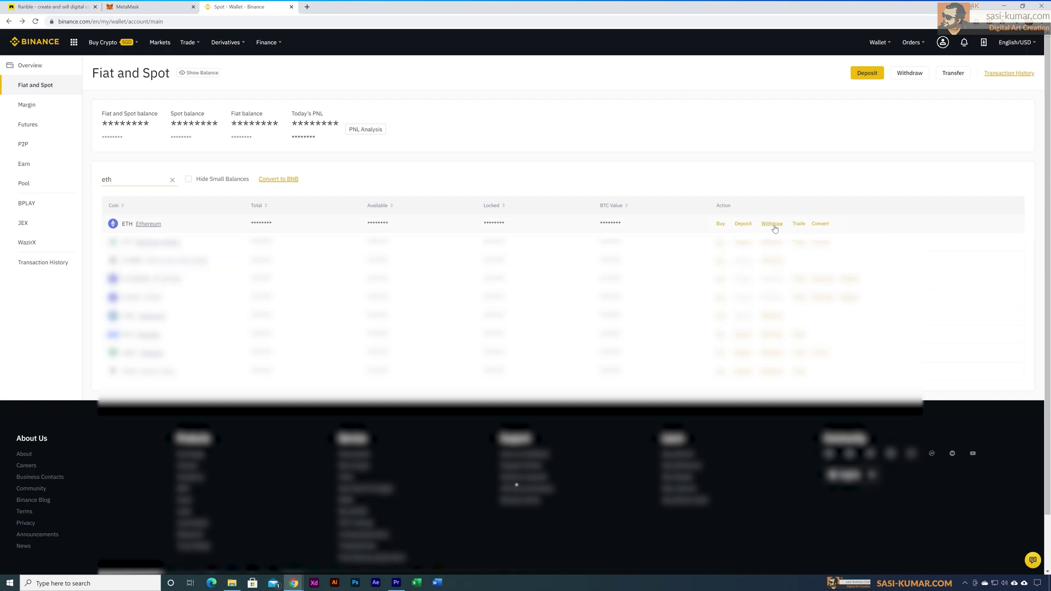
click(773, 225)
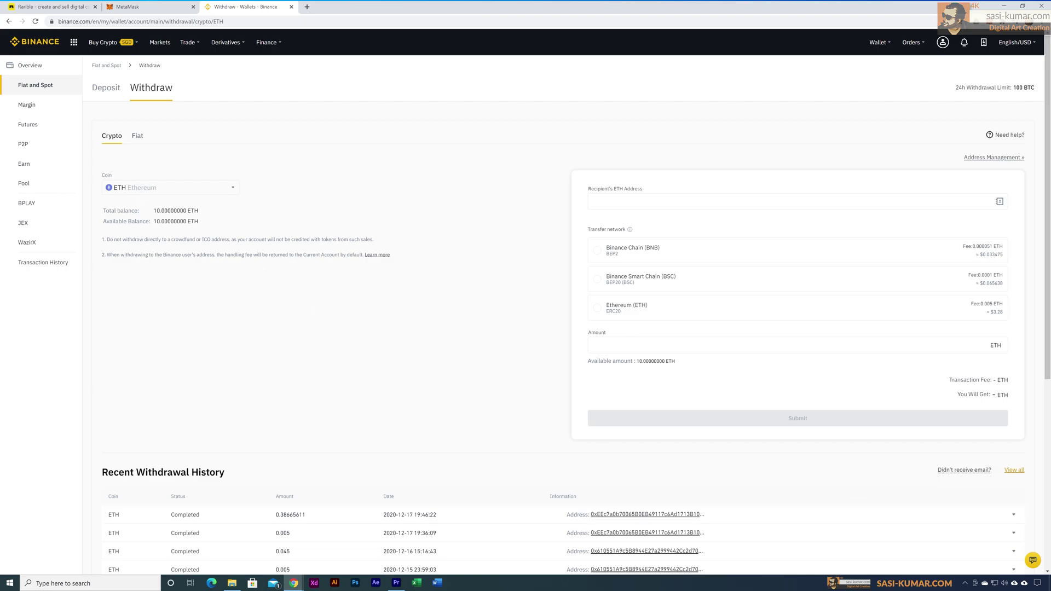
Step: Paste the MetaMask wallet address as the recipient's ETH address
click(620, 205)
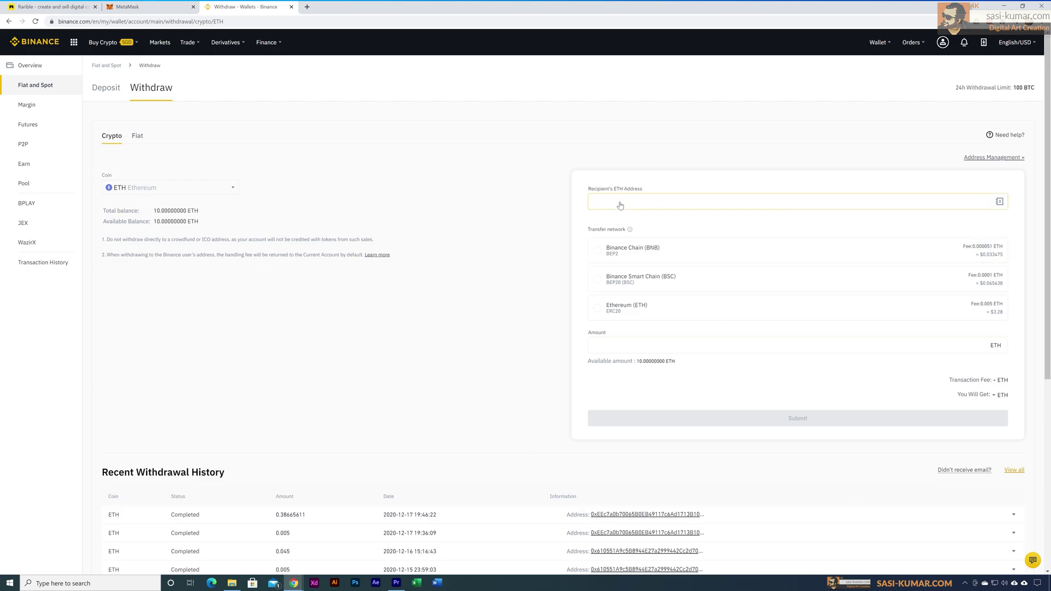
click(137, 7)
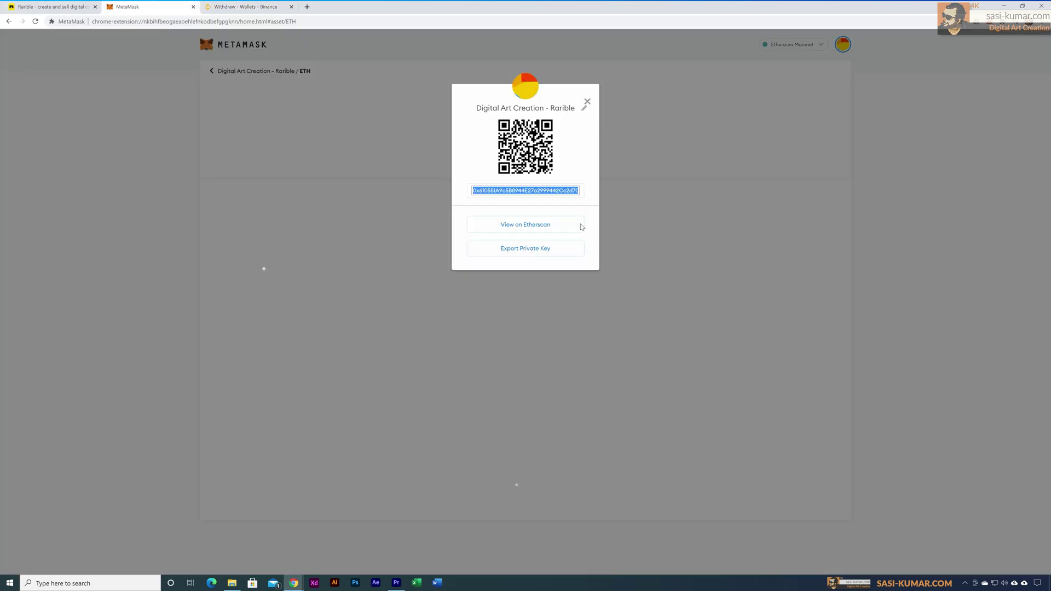
click(246, 7)
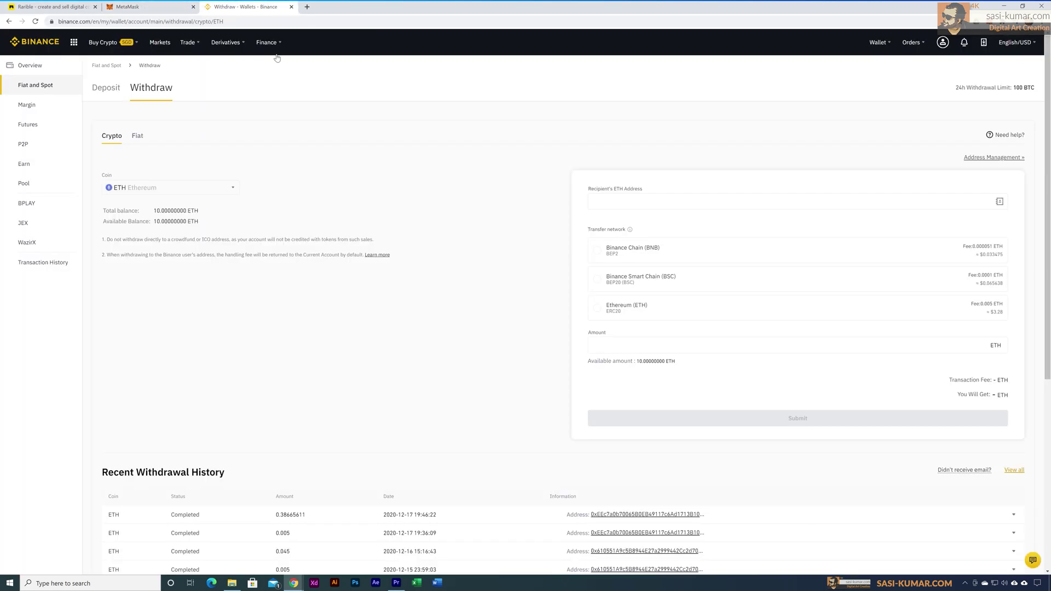
click(632, 205)
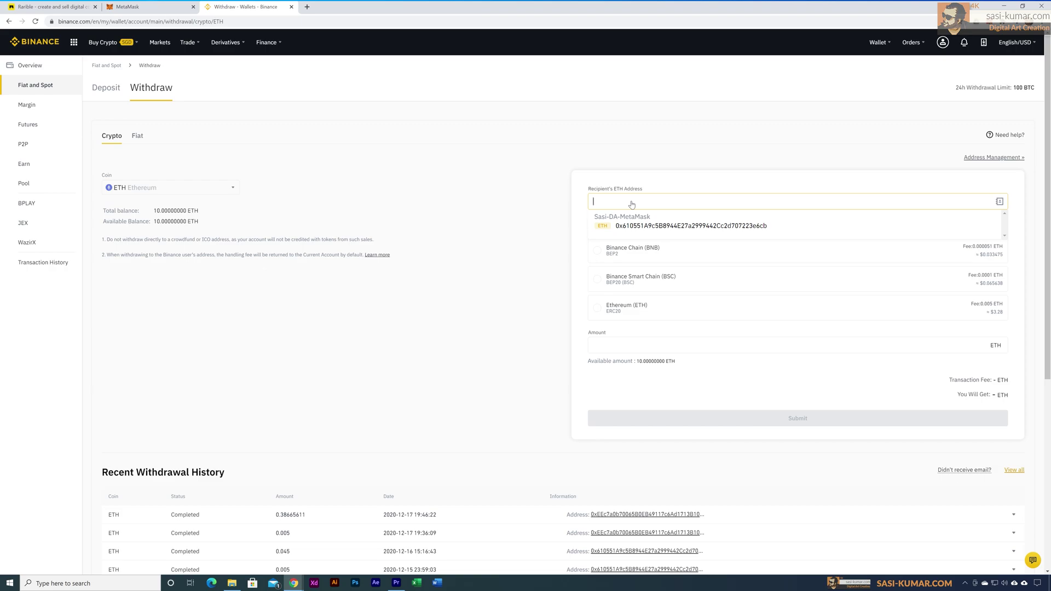
text(0x610551A9c5B8944E27a2999442Cc2d707223e6cb)
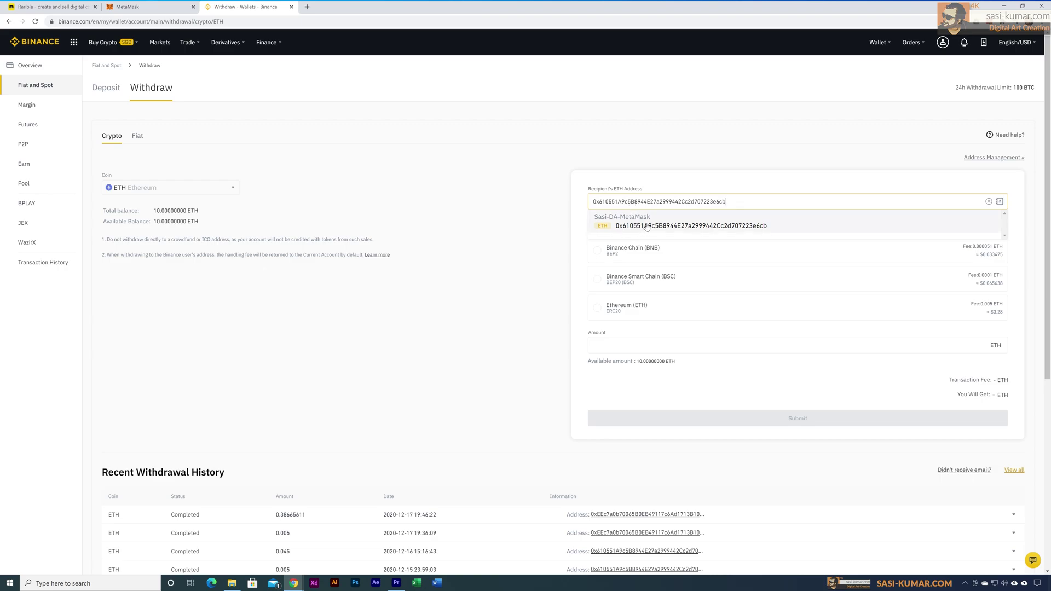
click(647, 226)
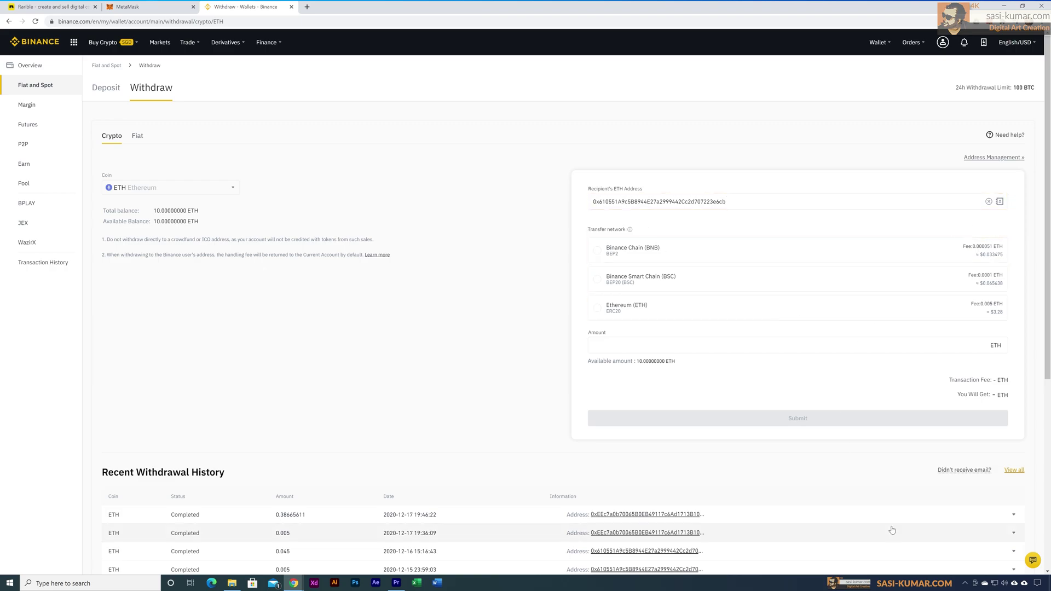
Step: Choose the Ethereum (ERC20) network and enter a withdrawal amount of 0.1
click(598, 308)
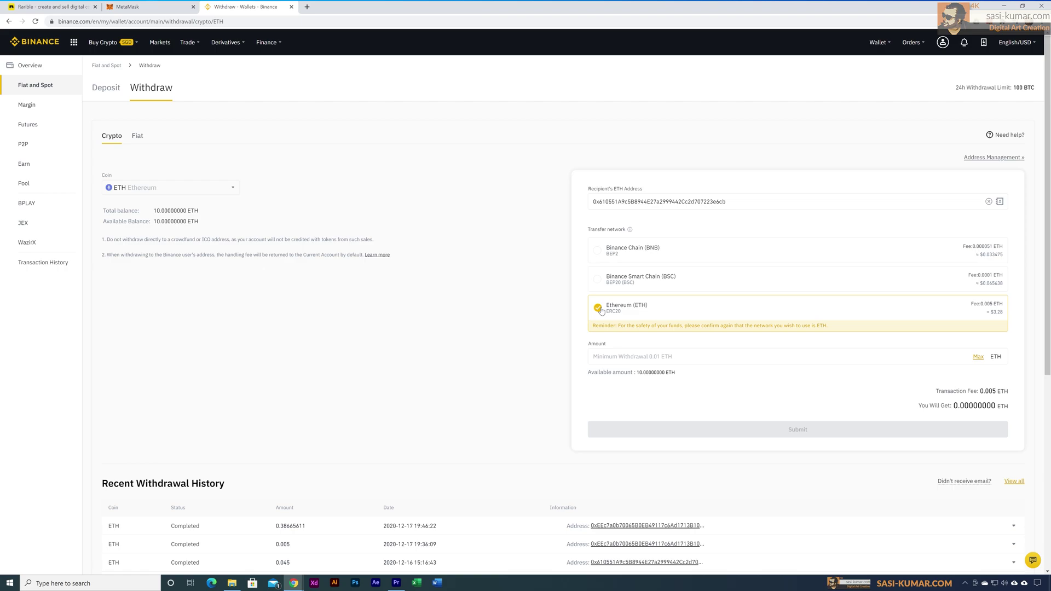
click(685, 357)
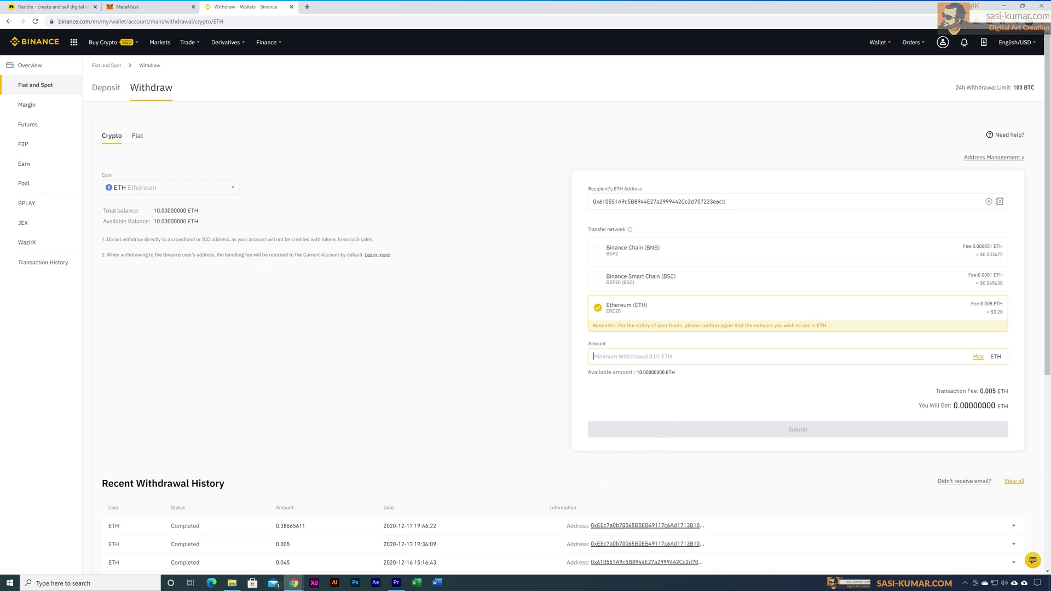
text(0.1)
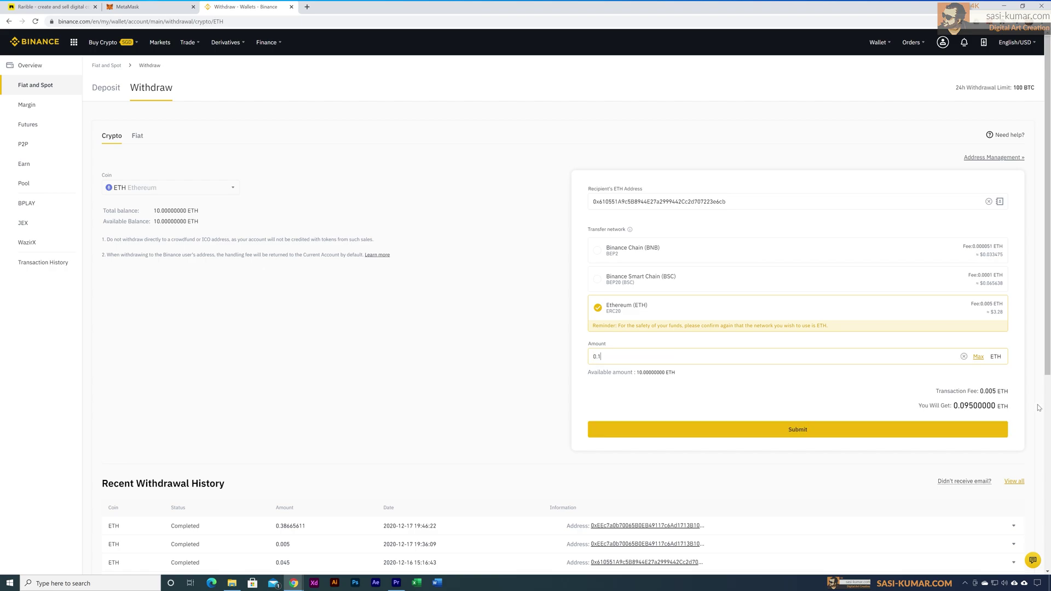
Step: Submit the 0.1 ETH withdrawal with phone and e-mail verification codes, then return to Withdraw
click(799, 432)
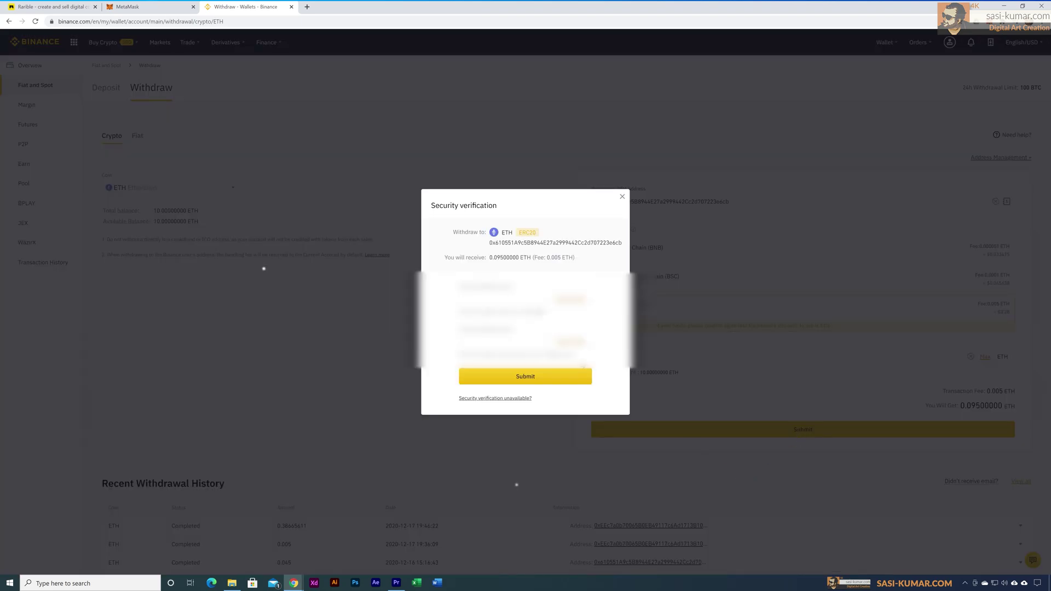
click(584, 301)
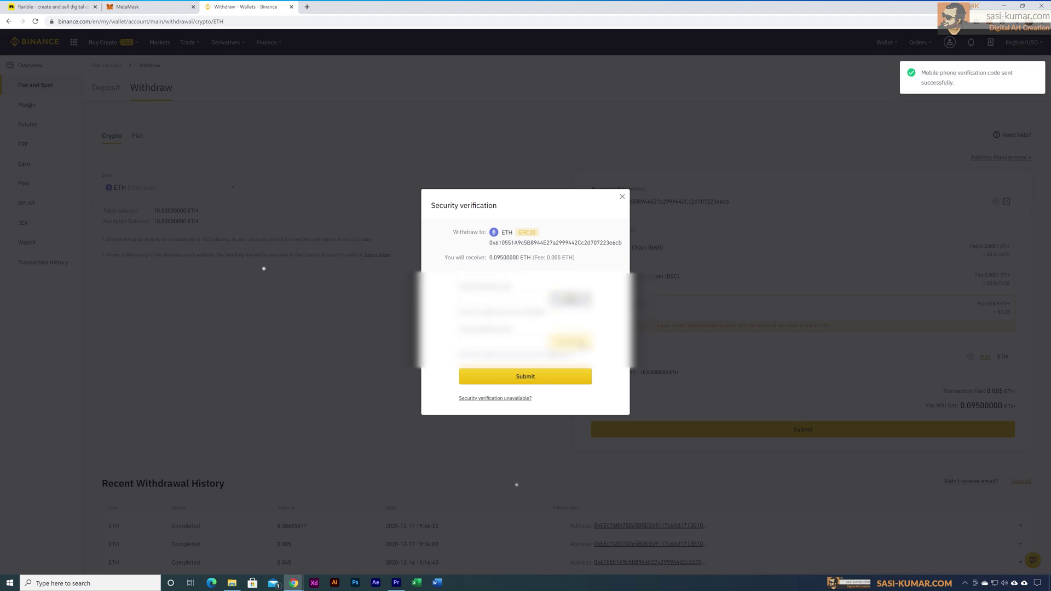
click(581, 345)
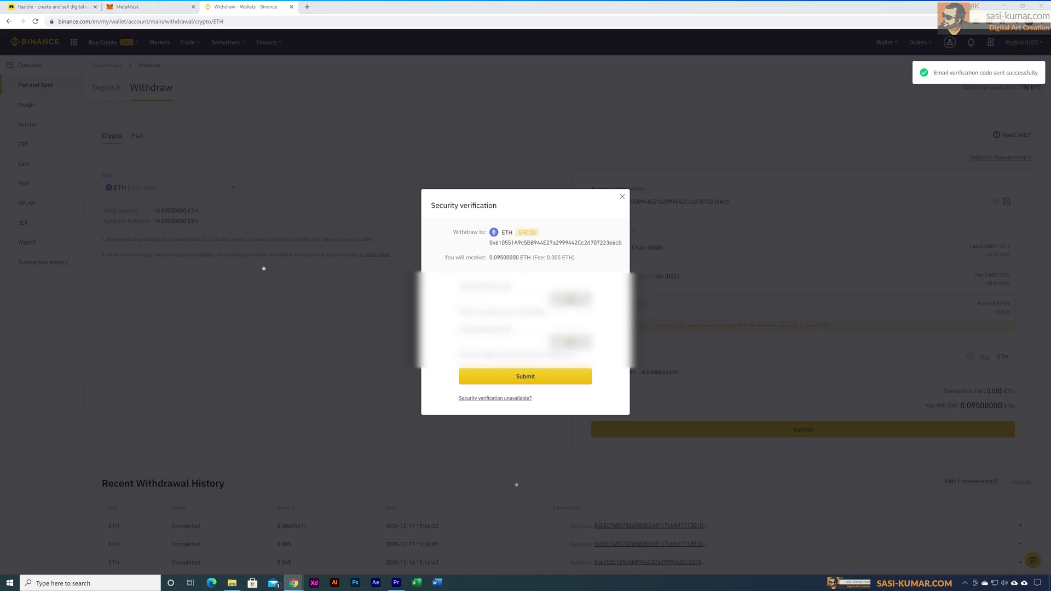
click(530, 378)
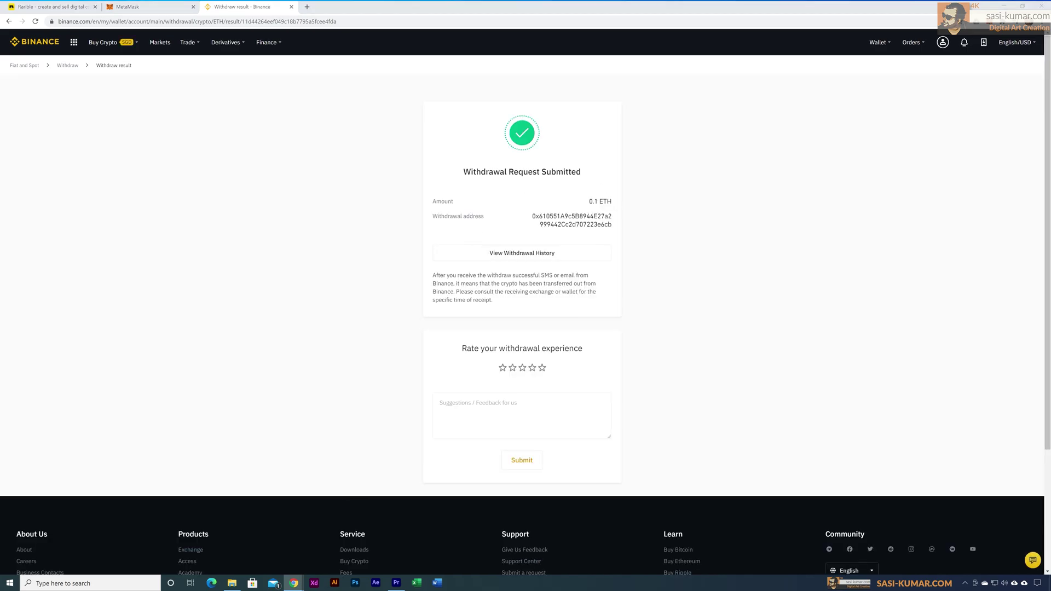
click(74, 66)
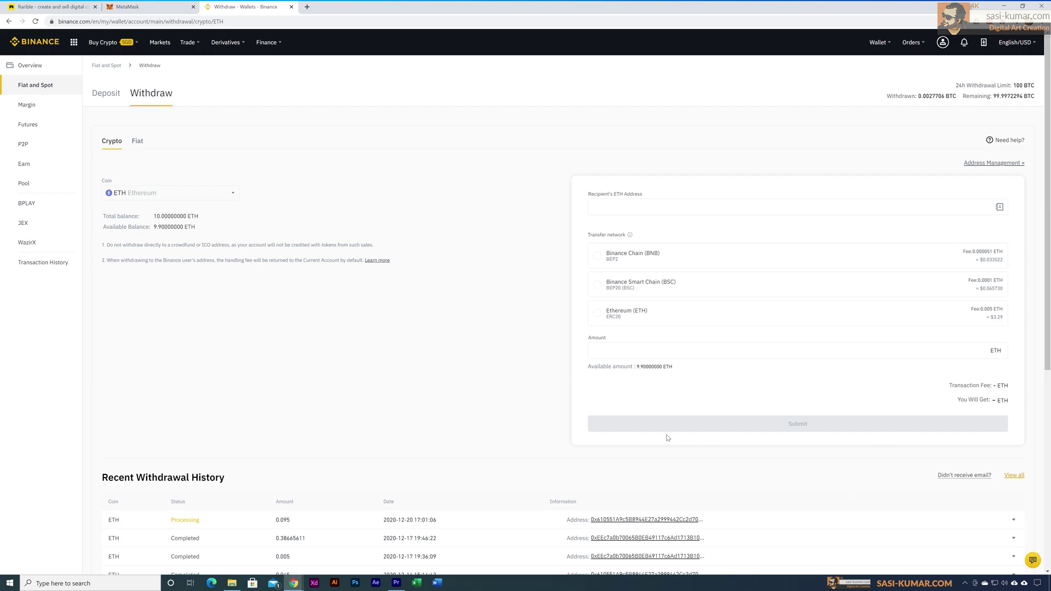
scroll(667, 438, down, 2)
click(657, 402)
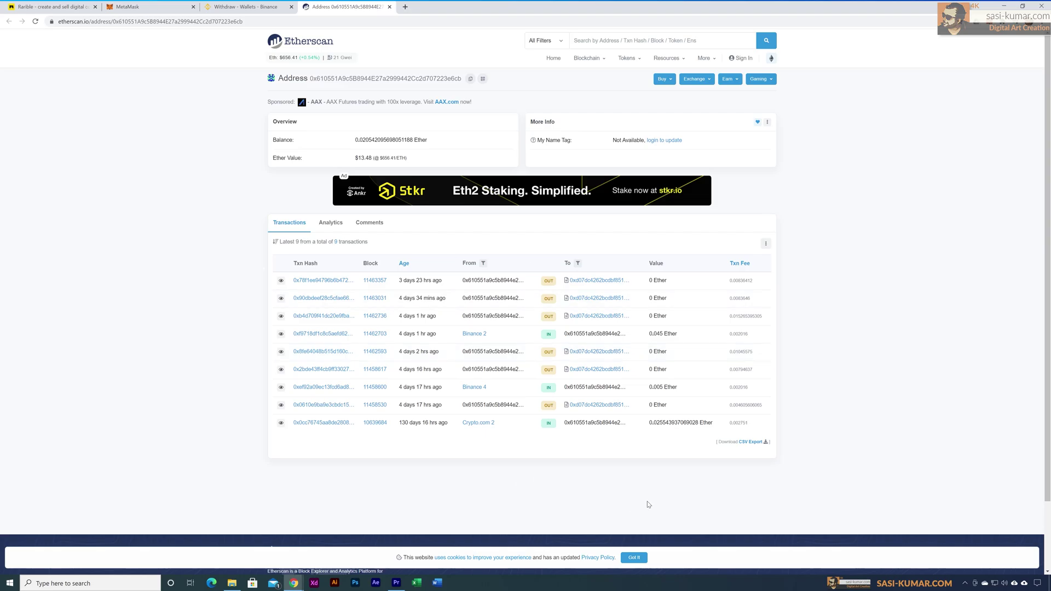
click(389, 6)
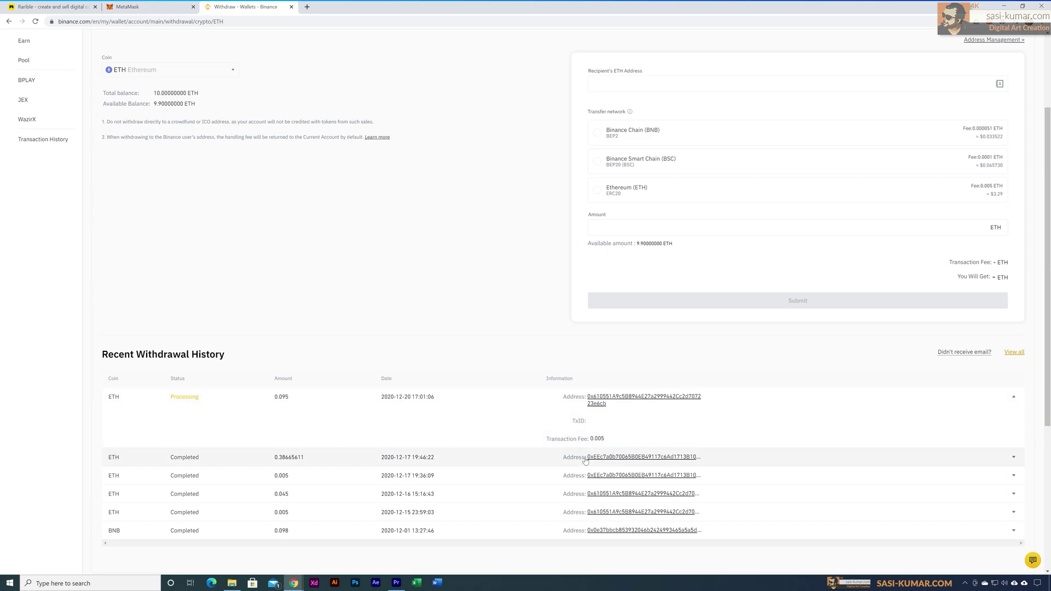
click(1012, 425)
scroll(386, 372, up, 3)
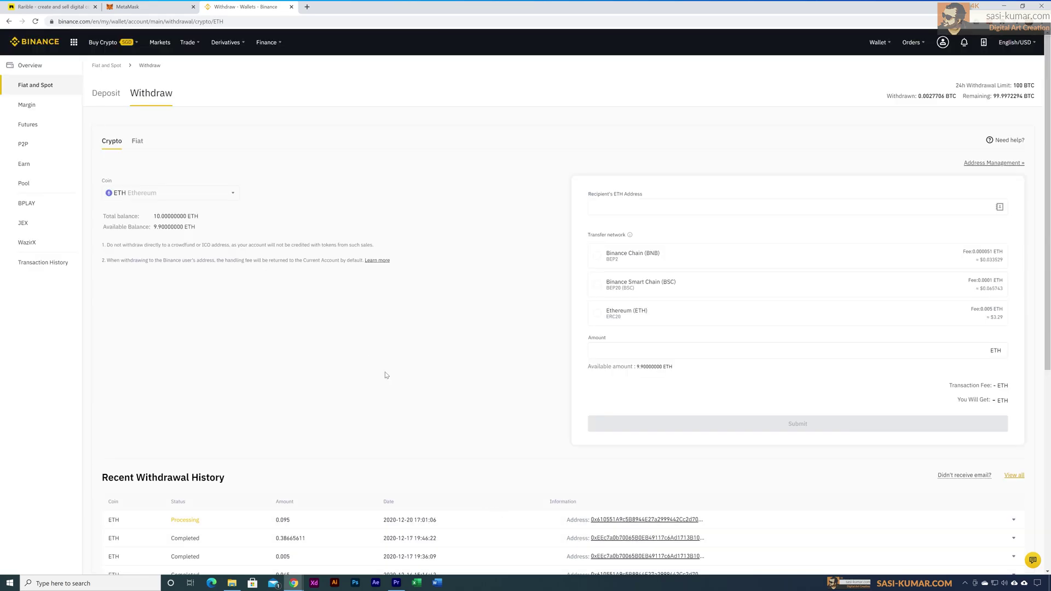
Step: Refresh MetaMask to show 0.1155 ETH and open the 0.095 ETH Receive transaction
click(145, 9)
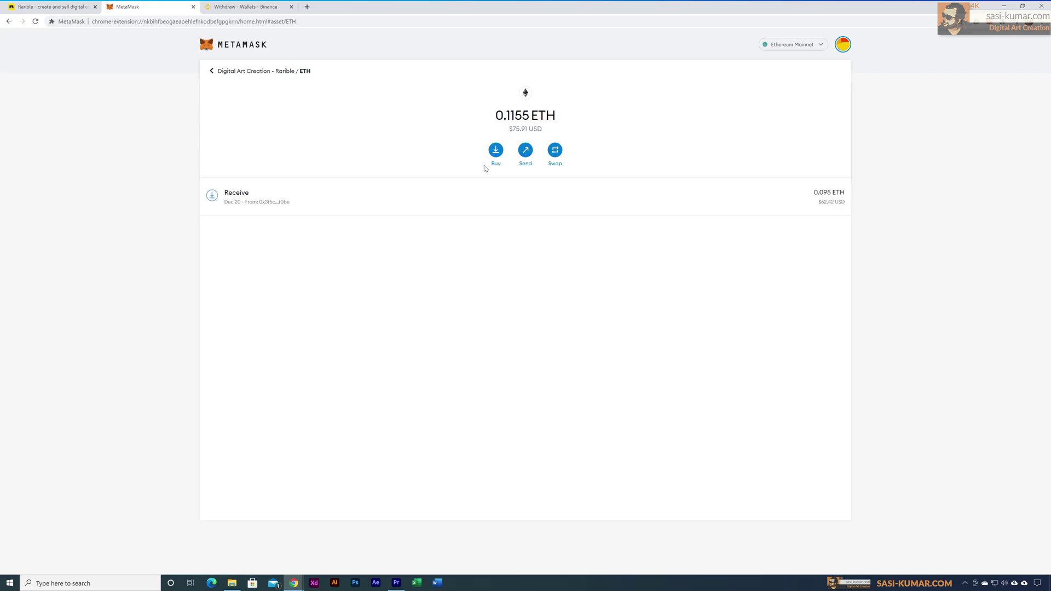
click(35, 21)
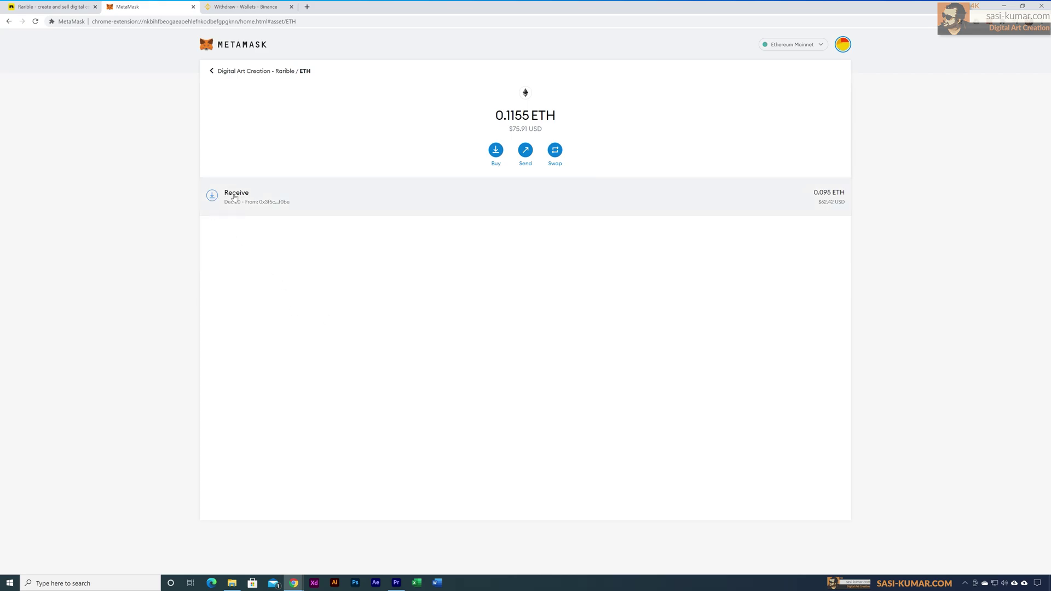
click(247, 206)
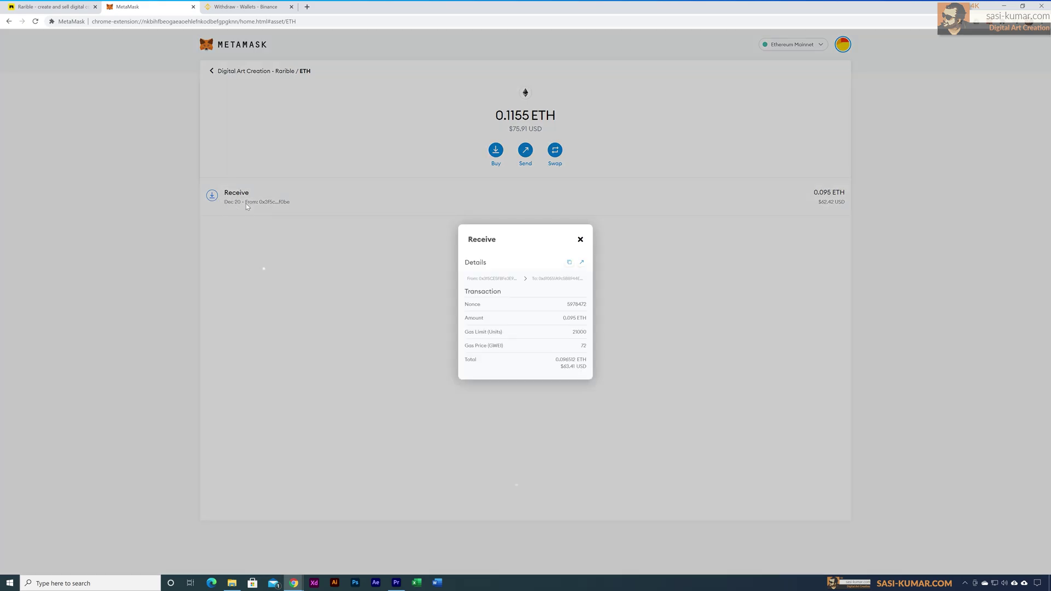